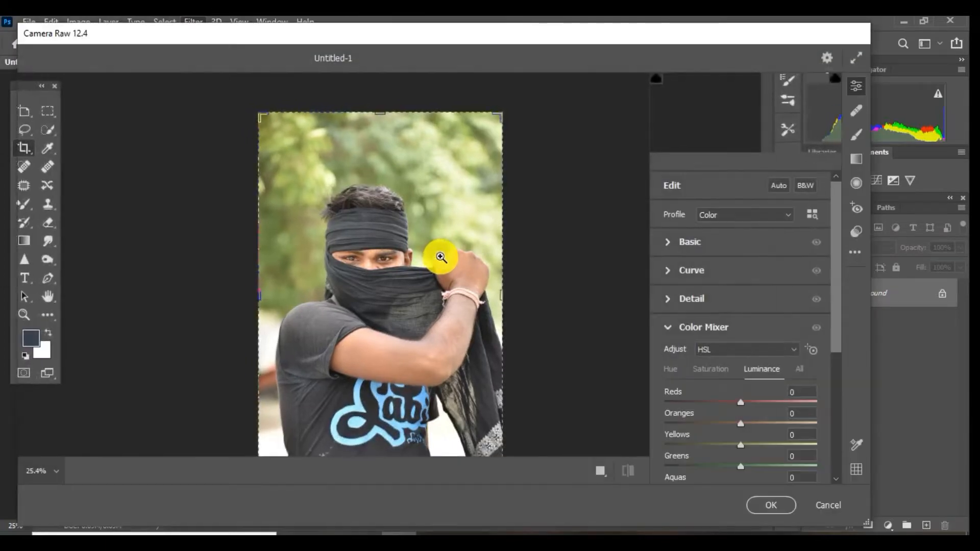
Step: In the Basic adjustments, set Highlights to -100, Blacks to -37, Texture to +39 and Clarity to +24
{"action": "left_click", "coordinate": [688, 241]}
{"action": "left_click_drag", "start_coordinate": [835, 230], "coordinate": [835, 262]}
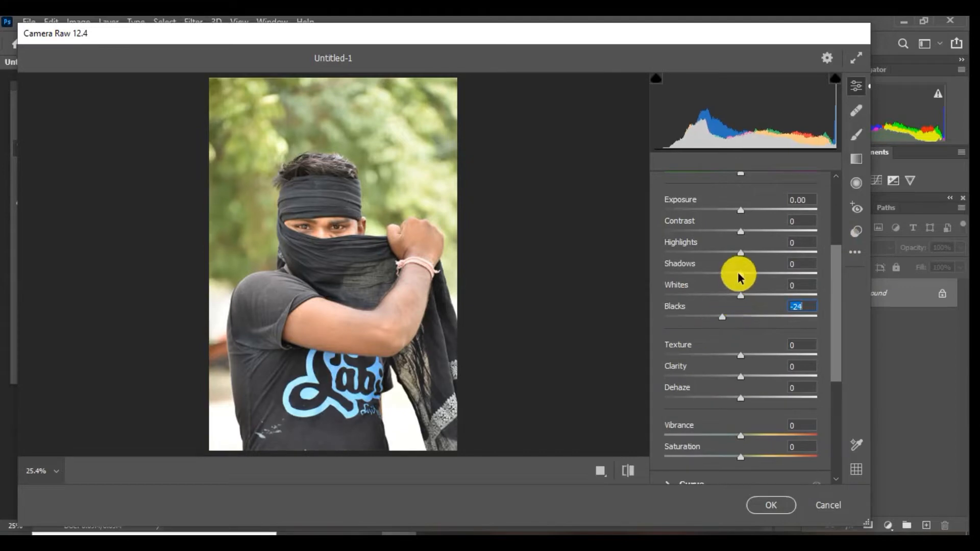
{"action": "left_click_drag", "start_coordinate": [741, 252], "coordinate": [597, 240]}
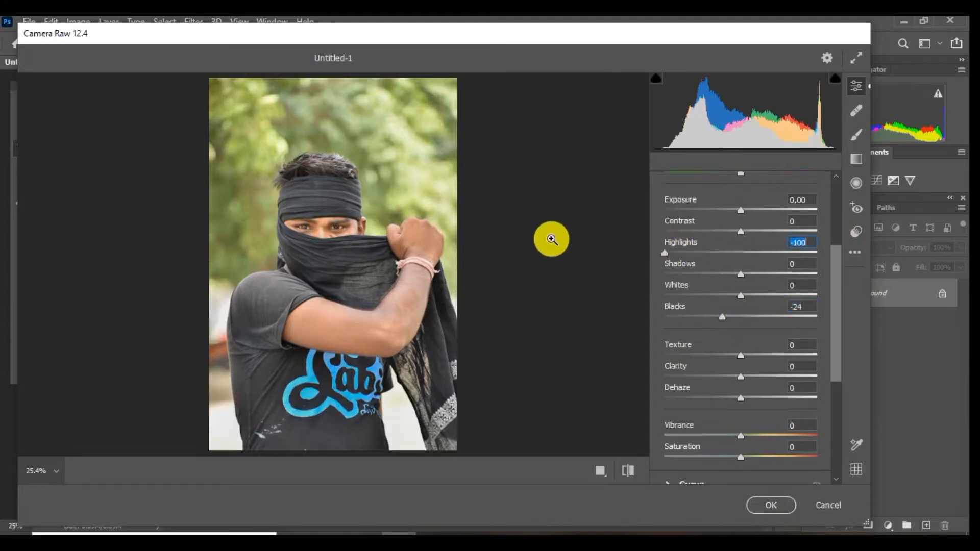
{"action": "left_click_drag", "start_coordinate": [721, 316], "coordinate": [712, 317]}
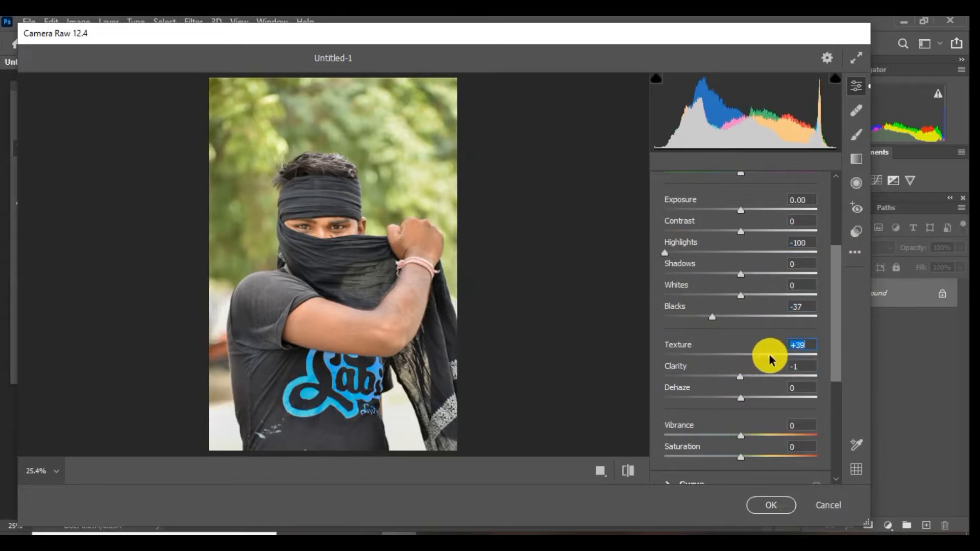
{"action": "left_click_drag", "start_coordinate": [758, 378], "coordinate": [760, 377]}
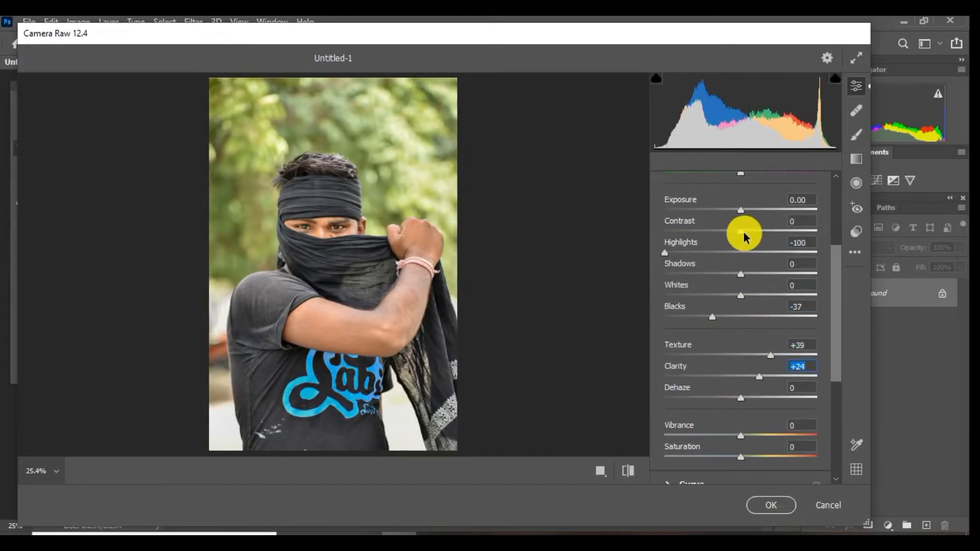
Step: Set the Yellows and Greens saturation to -100 in the Color Mixer and apply the Camera Raw filter
{"action": "scroll", "coordinate": [833, 346], "scroll_direction": "down", "scroll_amount": 5}
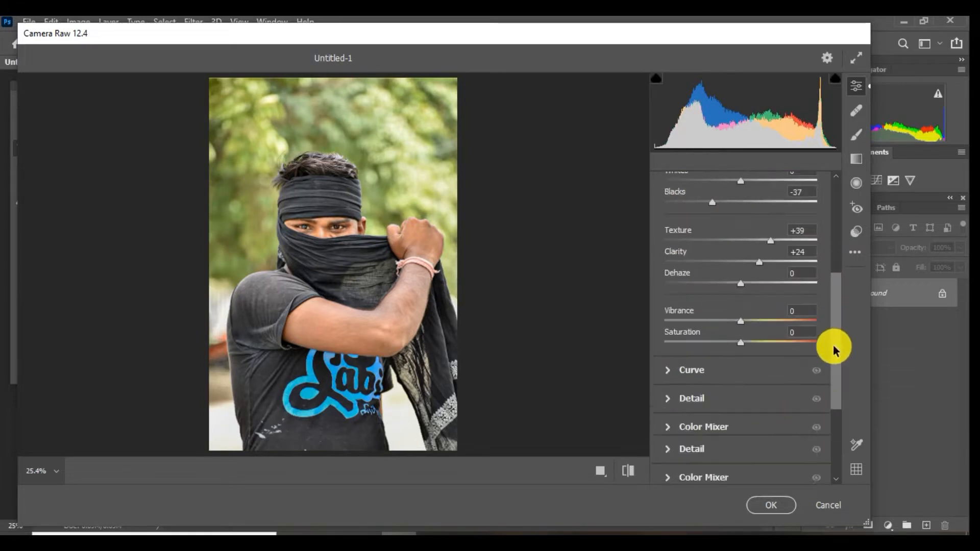
{"action": "left_click", "coordinate": [714, 325]}
{"action": "left_click", "coordinate": [710, 259]}
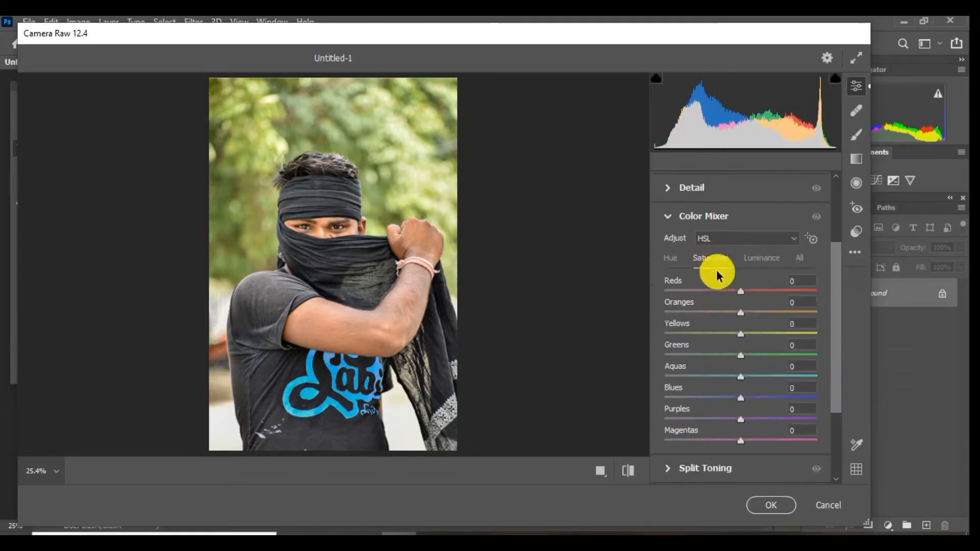
{"action": "left_click_drag", "start_coordinate": [738, 334], "coordinate": [558, 315]}
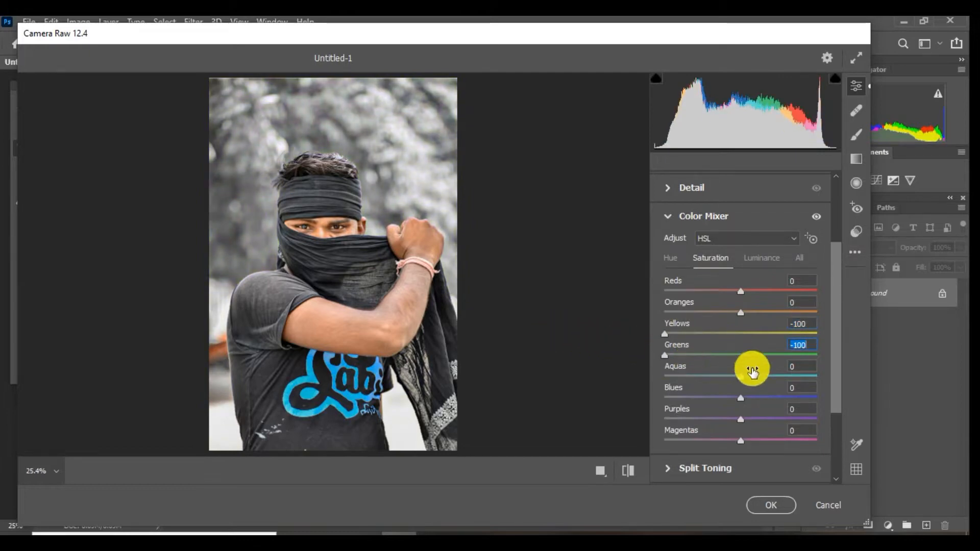
{"action": "left_click", "coordinate": [755, 508]}
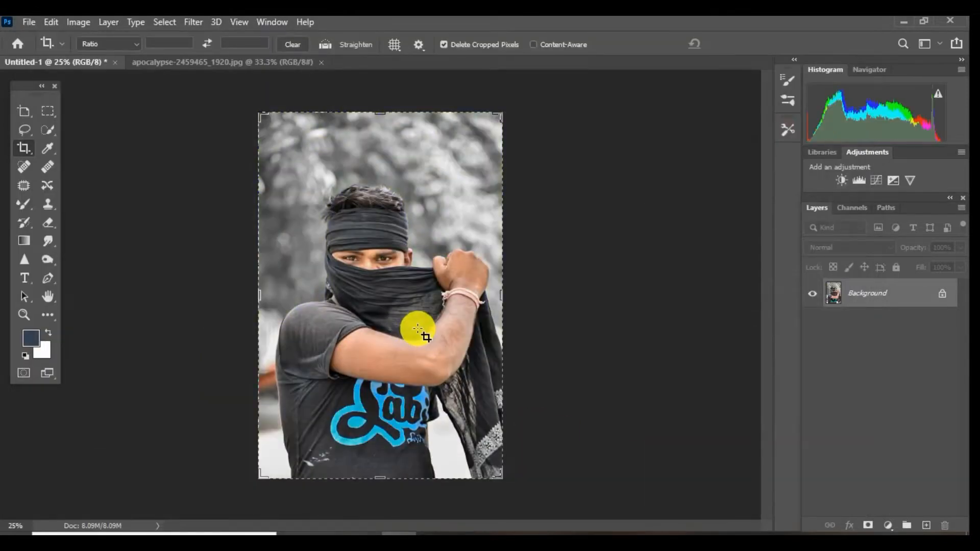
Step: Select the man with the Quick Selection tool and unlock the Background layer
{"action": "left_click", "coordinate": [49, 131]}
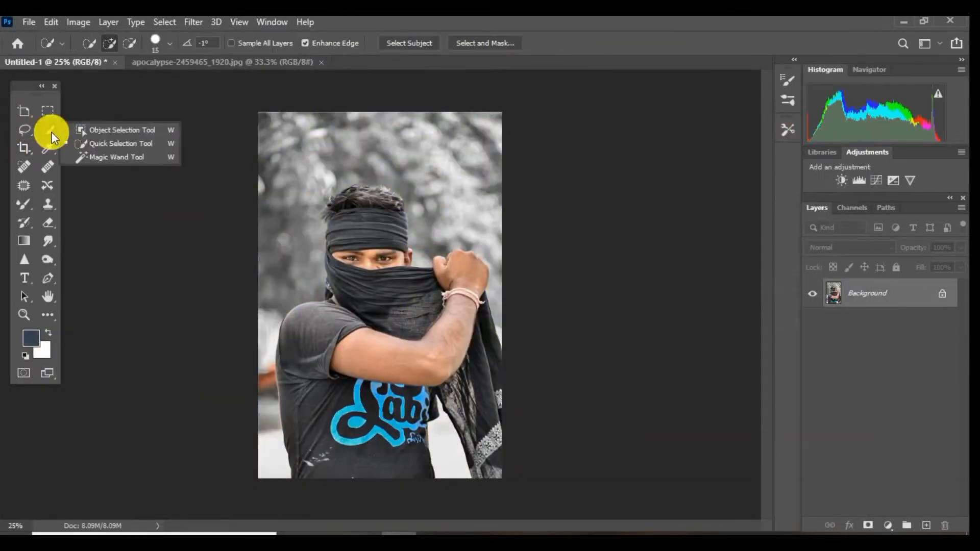
{"action": "left_click", "coordinate": [99, 132]}
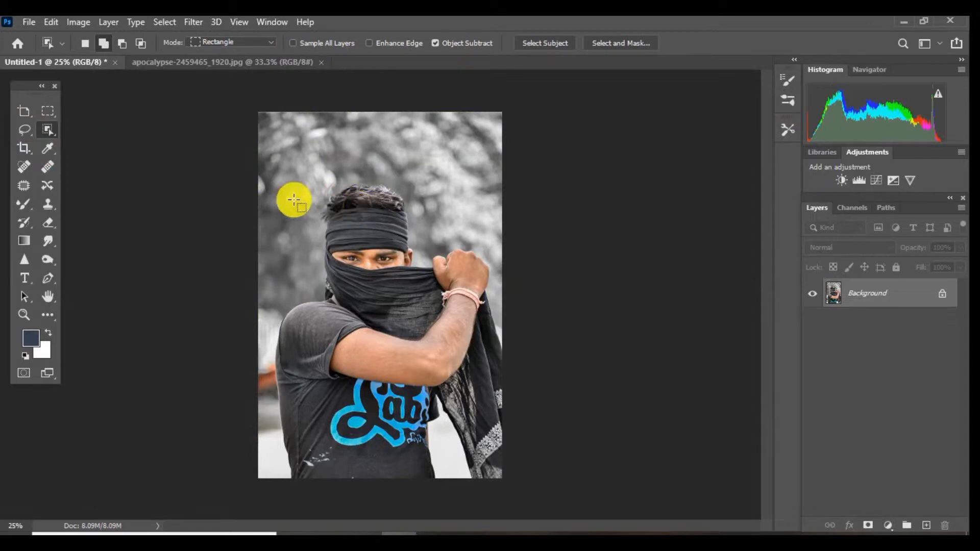
{"action": "left_click", "coordinate": [47, 130]}
{"action": "left_click", "coordinate": [99, 144]}
{"action": "mouse_move", "coordinate": [370, 206]}
{"action": "left_mouse_down"}
{"action": "mouse_move", "coordinate": [362, 385]}
{"action": "mouse_move", "coordinate": [307, 419]}
{"action": "mouse_move", "coordinate": [343, 495]}
{"action": "mouse_move", "coordinate": [351, 470]}
{"action": "mouse_move", "coordinate": [401, 435]}
{"action": "mouse_move", "coordinate": [412, 391]}
{"action": "mouse_move", "coordinate": [474, 368]}
{"action": "mouse_move", "coordinate": [477, 350]}
{"action": "mouse_move", "coordinate": [490, 463]}
{"action": "left_mouse_up"}
{"action": "scroll", "coordinate": [459, 281], "scroll_direction": "up", "scroll_amount": 2}
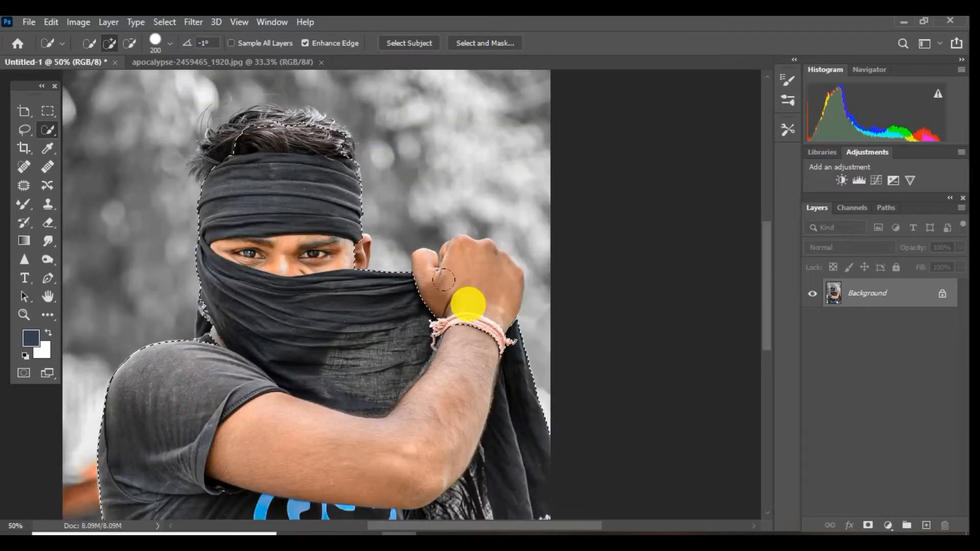
{"action": "left_click", "coordinate": [940, 293]}
Step: Refine the selection with a smaller brush, adding missed parts of the man and subtracting the spill beside his neck
{"action": "key", "text": "bracketleft"}
{"action": "key", "text": "bracketleft"}
{"action": "key", "text": "bracketleft"}
{"action": "key", "text": "bracketleft"}
{"action": "key", "text": "bracketleft"}
{"action": "key", "text": "bracketleft"}
{"action": "key", "text": "bracketleft"}
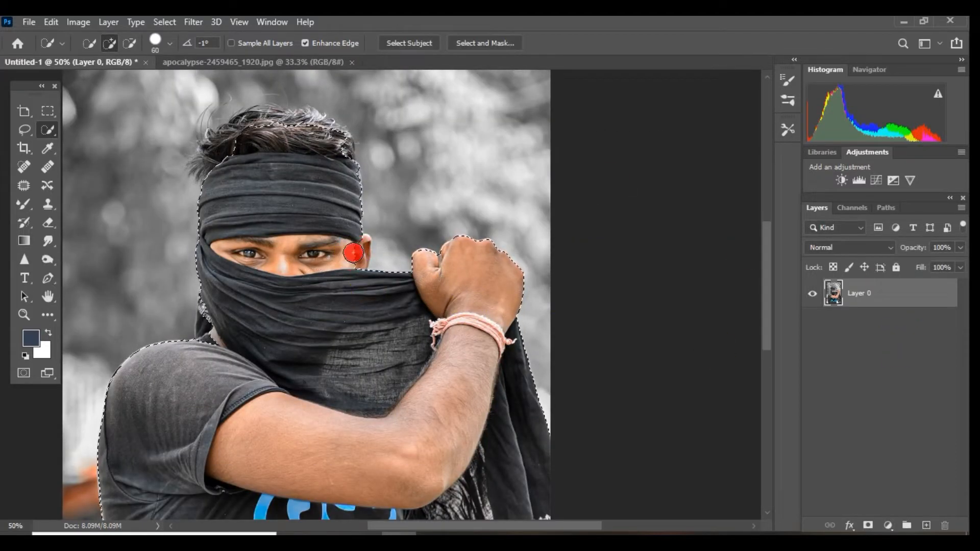
{"action": "mouse_move", "coordinate": [247, 136]}
{"action": "left_mouse_down"}
{"action": "mouse_move", "coordinate": [210, 165]}
{"action": "mouse_move", "coordinate": [276, 124]}
{"action": "mouse_move", "coordinate": [308, 124]}
{"action": "mouse_move", "coordinate": [269, 124]}
{"action": "mouse_move", "coordinate": [337, 146]}
{"action": "mouse_move", "coordinate": [201, 324]}
{"action": "mouse_move", "coordinate": [212, 337]}
{"action": "mouse_move", "coordinate": [214, 300]}
{"action": "left_mouse_up"}
{"action": "mouse_move", "coordinate": [499, 469]}
{"action": "left_mouse_down"}
{"action": "mouse_move", "coordinate": [470, 291]}
{"action": "mouse_move", "coordinate": [688, 413]}
{"action": "left_mouse_up"}
{"action": "left_click", "coordinate": [130, 44]}
{"action": "left_click_drag", "start_coordinate": [378, 271], "coordinate": [360, 257]}
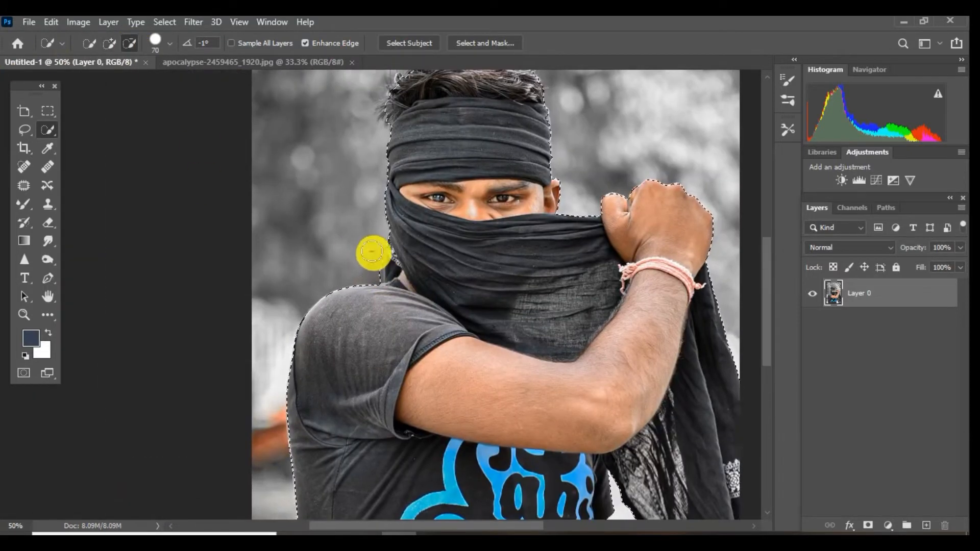
{"action": "key", "text": "ctrl+minus"}
{"action": "left_click_drag", "start_coordinate": [493, 218], "coordinate": [409, 157]}
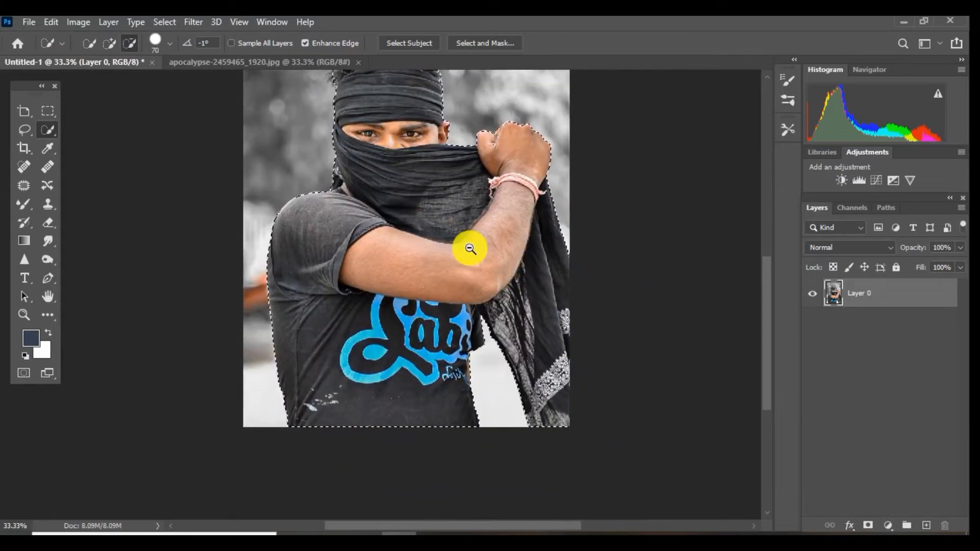
Step: Hide the photo's background with a layer mask made from the selection of the man
{"action": "key", "text": "ctrl+minus"}
{"action": "key", "text": "ctrl+minus"}
{"action": "key", "text": "ctrl+plus"}
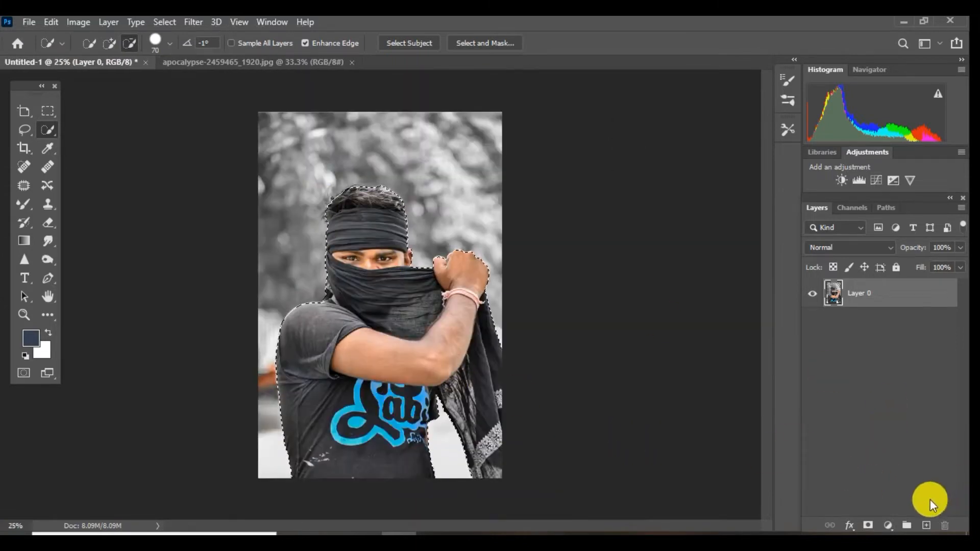
{"action": "left_click", "coordinate": [867, 525]}
Step: Refine the layer mask around the man's hair with the Refine Edge brush and accept the result
{"action": "left_click", "coordinate": [347, 149]}
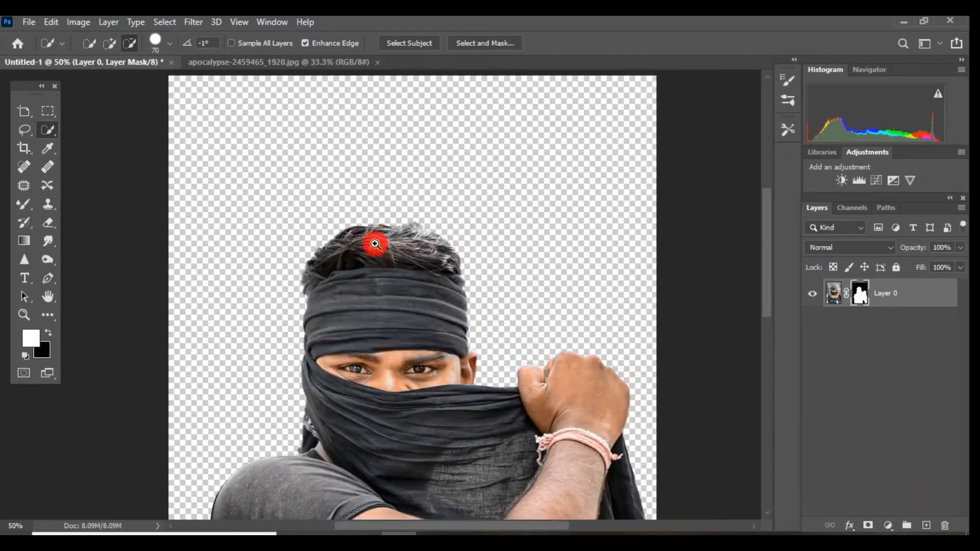
{"action": "right_click", "coordinate": [860, 296]}
{"action": "left_click", "coordinate": [863, 399]}
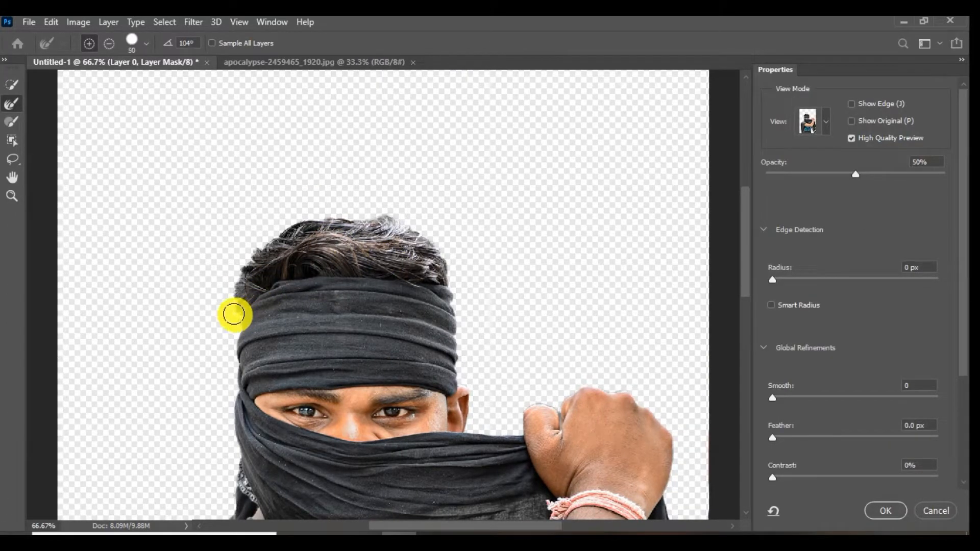
{"action": "mouse_move", "coordinate": [247, 254]}
{"action": "left_mouse_down"}
{"action": "mouse_move", "coordinate": [261, 232]}
{"action": "mouse_move", "coordinate": [291, 218]}
{"action": "mouse_move", "coordinate": [357, 212]}
{"action": "left_mouse_up"}
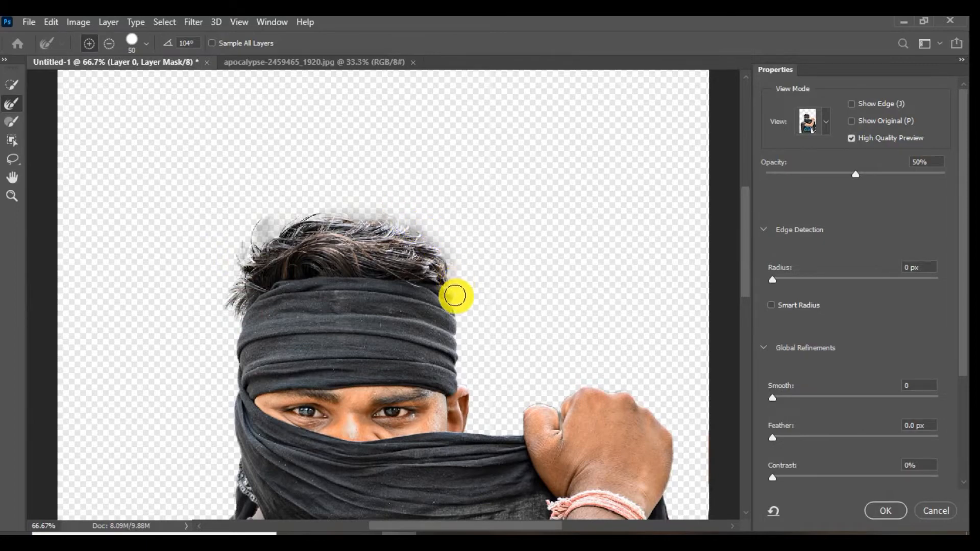
{"action": "left_click", "coordinate": [874, 510]}
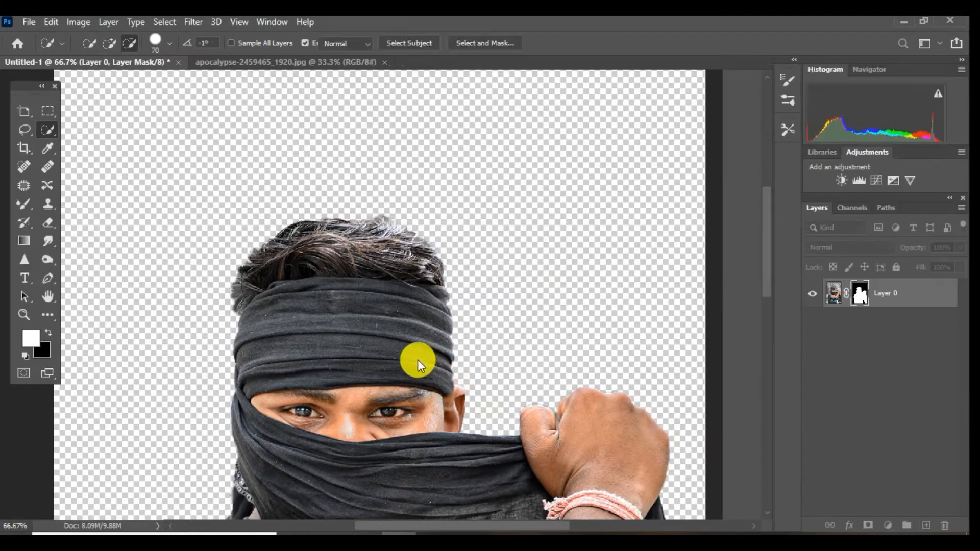
Step: Apply the layer mask permanently to the man's layer
{"action": "scroll", "coordinate": [400, 299], "scroll_direction": "down", "scroll_amount": 4}
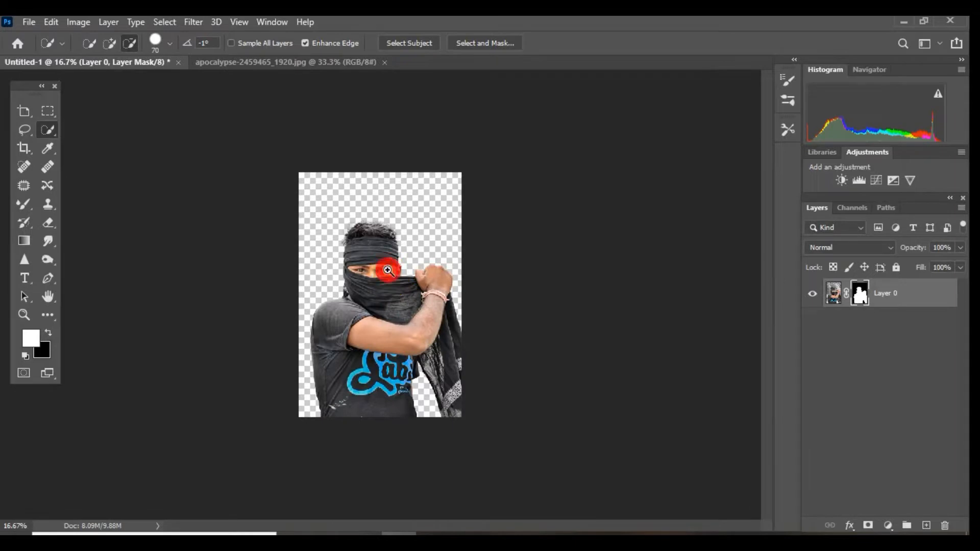
{"action": "left_click", "coordinate": [388, 270]}
{"action": "right_click", "coordinate": [861, 294]}
{"action": "left_click", "coordinate": [854, 320]}
Step: Scale the cut-out man down slightly, keeping him at the lower edge of the canvas
{"action": "key", "text": "ctrl+t"}
{"action": "left_click_drag", "start_coordinate": [484, 192], "coordinate": [468, 230]}
{"action": "left_click", "coordinate": [702, 43]}
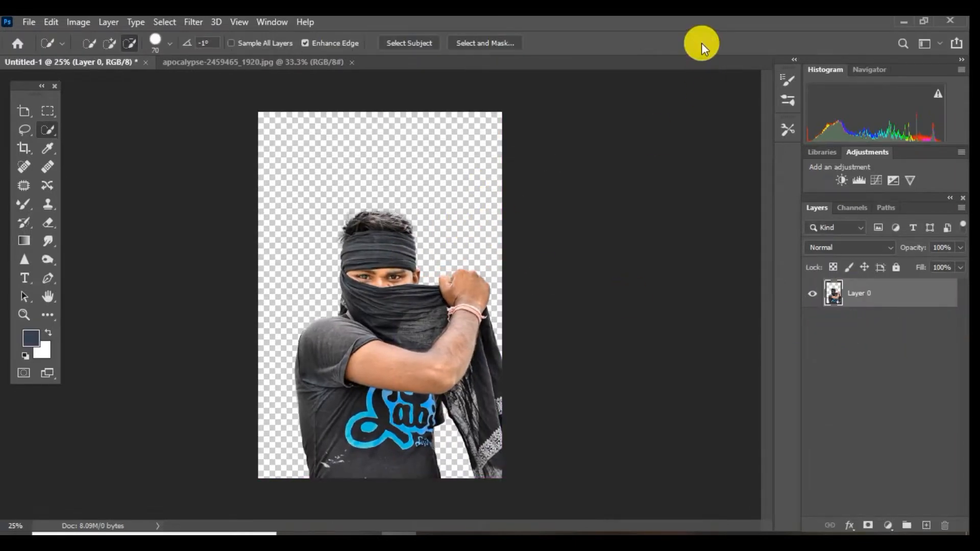
Step: Unlock the apocalypse city image, move it into the Untitled-1 document and place it beneath the man's layer
{"action": "left_click", "coordinate": [225, 61]}
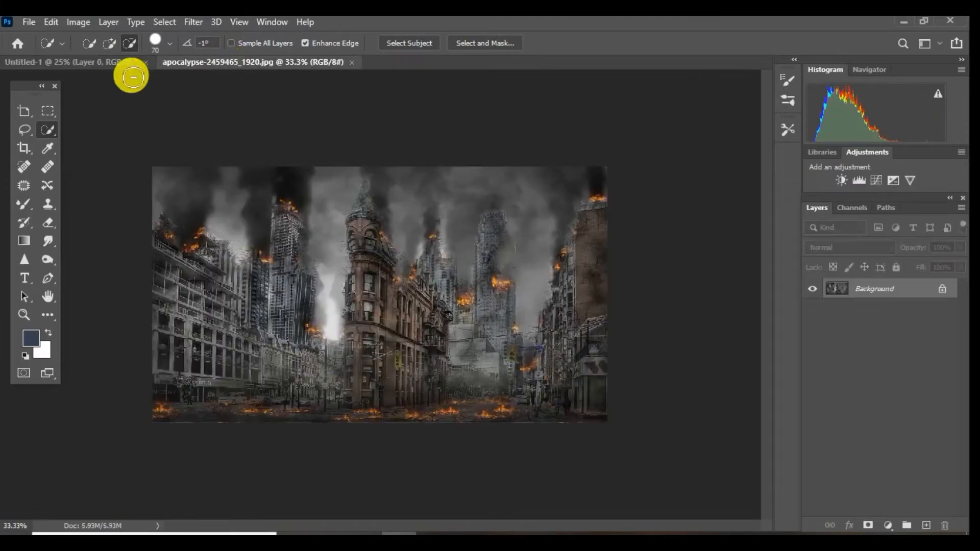
{"action": "double_click", "coordinate": [909, 290]}
{"action": "left_click", "coordinate": [617, 168]}
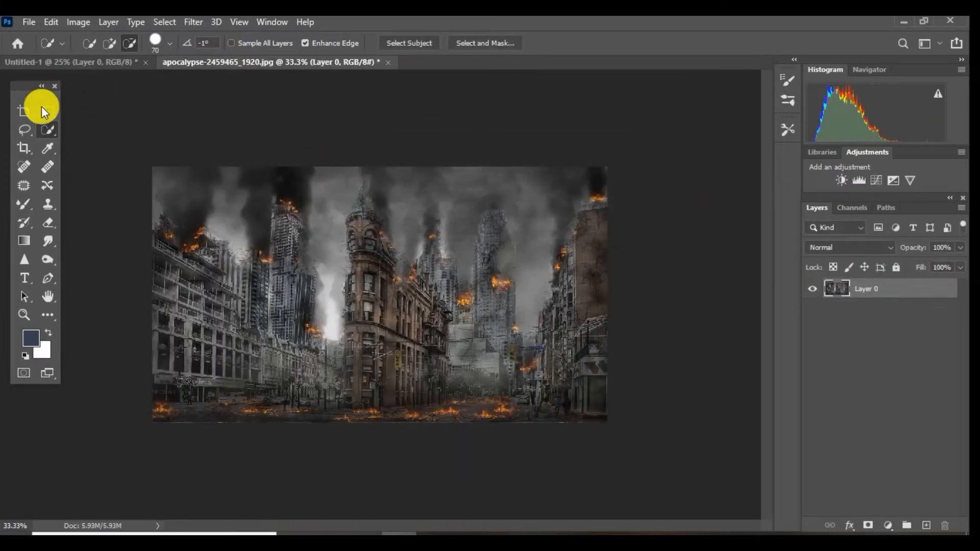
{"action": "right_click", "coordinate": [29, 122]}
{"action": "left_click", "coordinate": [59, 114]}
{"action": "left_click_drag", "start_coordinate": [289, 235], "coordinate": [376, 278]}
{"action": "left_click_drag", "start_coordinate": [864, 298], "coordinate": [865, 337]}
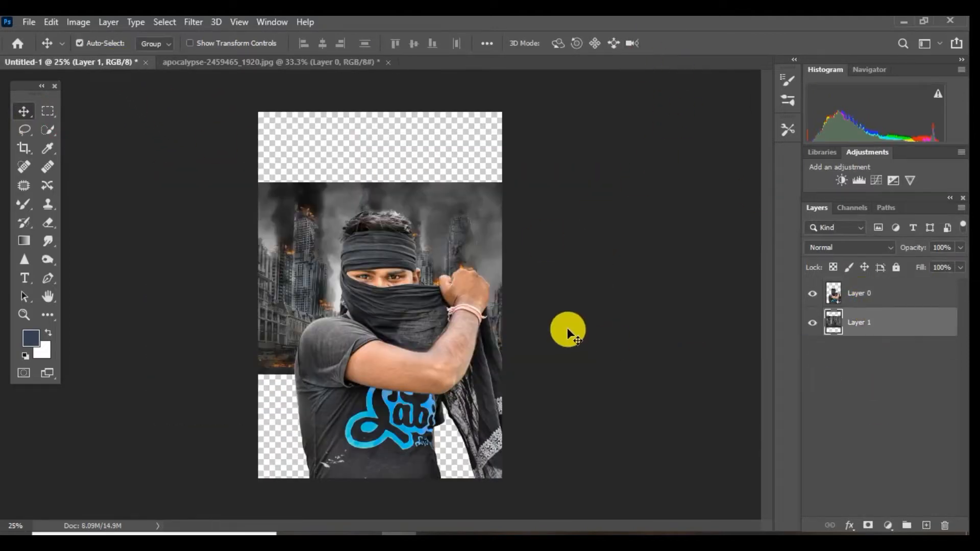
Step: Enlarge and reposition the burning city layer so it fills the whole canvas behind the man
{"action": "key", "text": "ctrl+t"}
{"action": "left_click_drag", "start_coordinate": [546, 182], "coordinate": [698, 145]}
{"action": "left_click_drag", "start_coordinate": [667, 366], "coordinate": [891, 495]}
{"action": "left_click_drag", "start_coordinate": [624, 355], "coordinate": [516, 316]}
{"action": "left_click", "coordinate": [705, 42]}
Step: Crop a narrow strip off the canvas's upper edge with the Crop tool
{"action": "left_click", "coordinate": [24, 168]}
{"action": "left_click", "coordinate": [24, 148]}
{"action": "left_click_drag", "start_coordinate": [408, 113], "coordinate": [422, 127]}
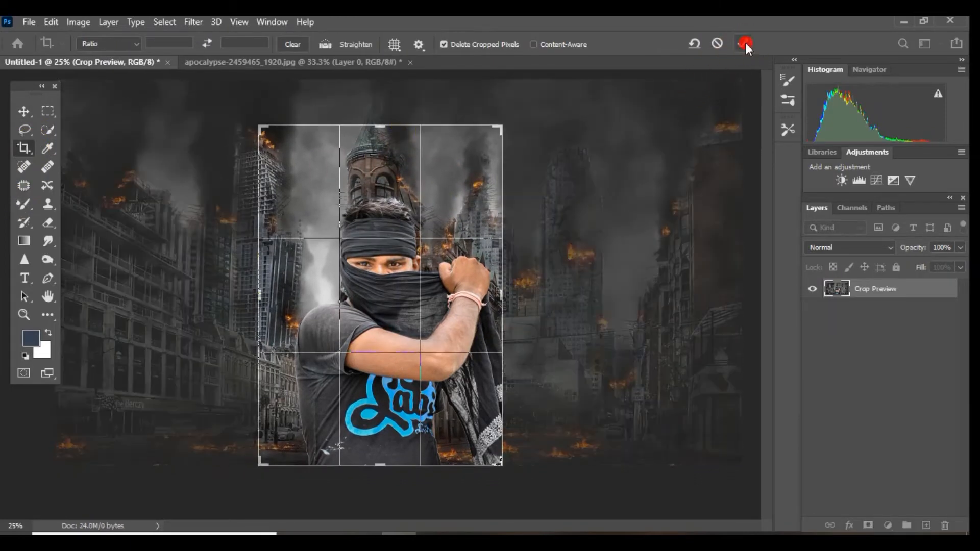
{"action": "left_click", "coordinate": [743, 43]}
Step: Apply a Tilt-Shift blur to the city layer, with its focus band below the image, Blur 7 px and Light Bokeh 7%
{"action": "left_click", "coordinate": [431, 249], "text": "alt"}
{"action": "left_click", "coordinate": [405, 230], "text": "ctrl"}
{"action": "left_click", "coordinate": [404, 230], "text": "ctrl"}
{"action": "left_click", "coordinate": [404, 229], "text": "alt"}
{"action": "left_click", "coordinate": [194, 22]}
{"action": "mouse_move", "coordinate": [219, 198]}
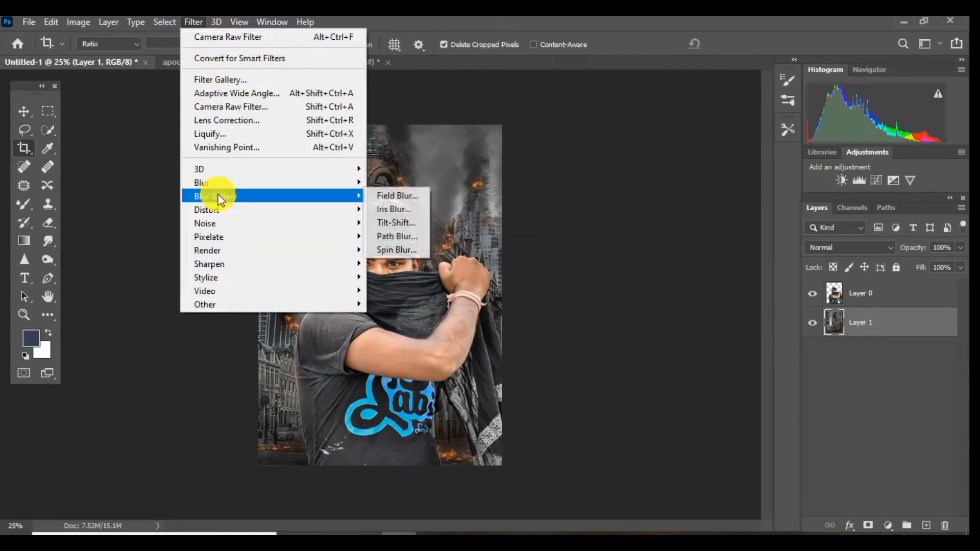
{"action": "left_click", "coordinate": [405, 225]}
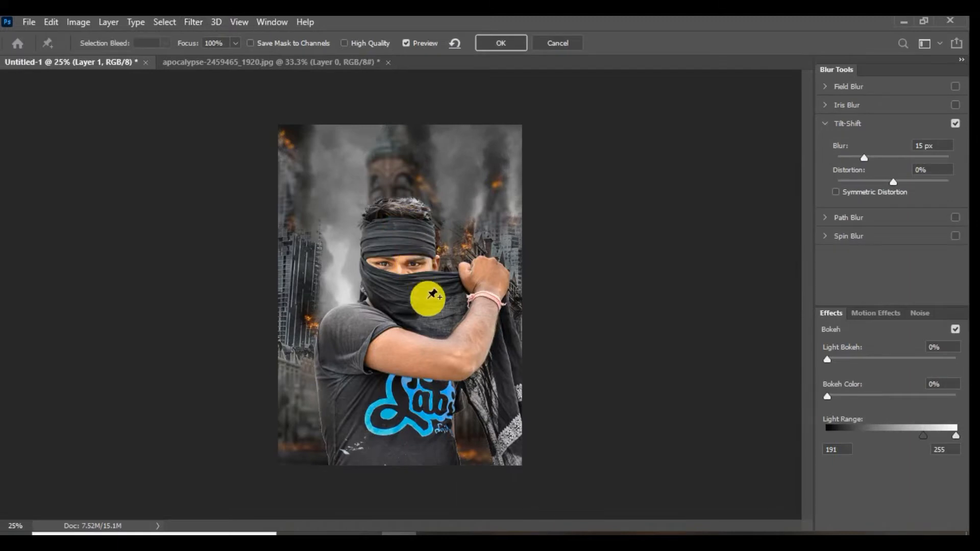
{"action": "left_click_drag", "start_coordinate": [437, 383], "coordinate": [440, 530]}
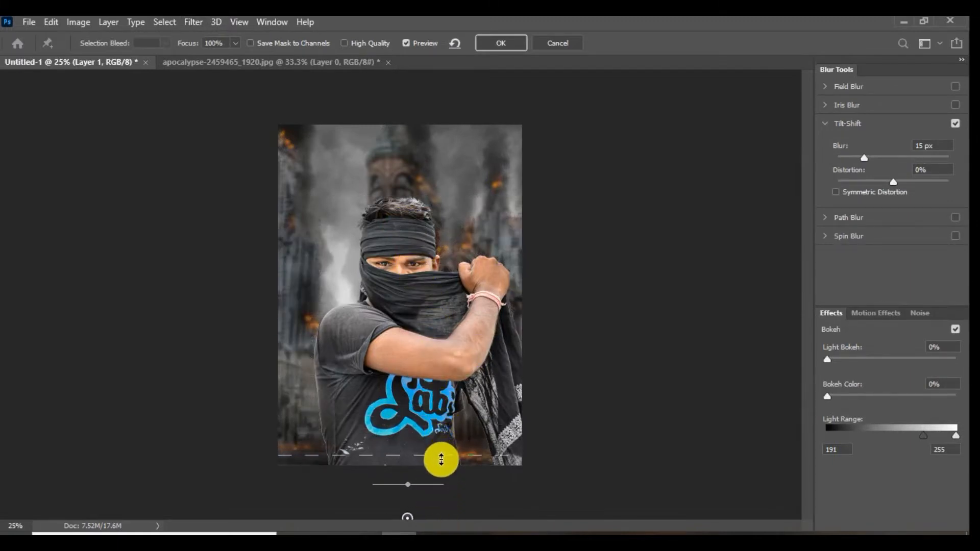
{"action": "left_click_drag", "start_coordinate": [856, 161], "coordinate": [852, 158]}
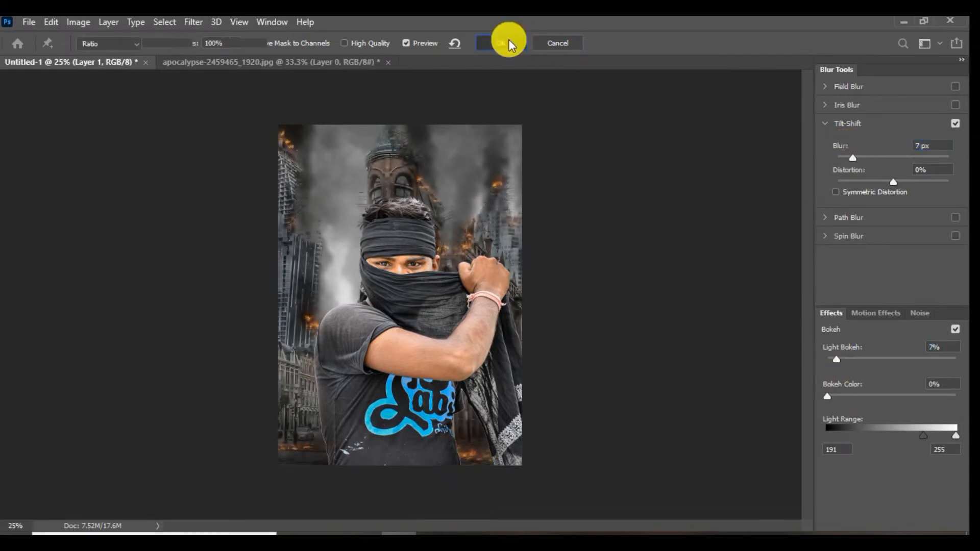
{"action": "left_click", "coordinate": [508, 42]}
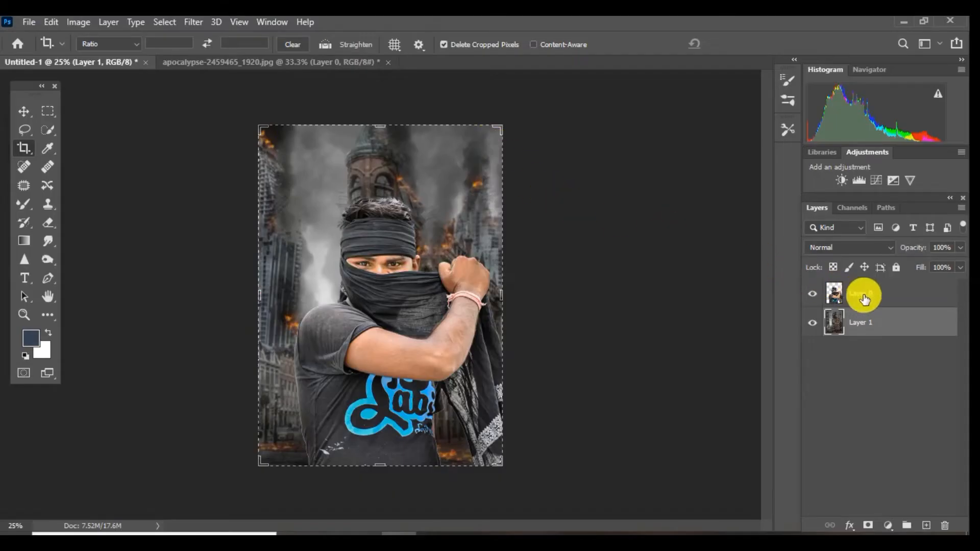
Step: Remove the large white paint stain from the lower part of the man's shirt with the Spot Healing Brush
{"action": "left_click", "coordinate": [864, 295]}
{"action": "left_click", "coordinate": [378, 257], "text": "ctrl"}
{"action": "left_click_drag", "start_coordinate": [348, 376], "coordinate": [344, 247]}
{"action": "left_click", "coordinate": [294, 391], "text": "ctrl"}
{"action": "left_click", "coordinate": [301, 382], "text": "ctrl"}
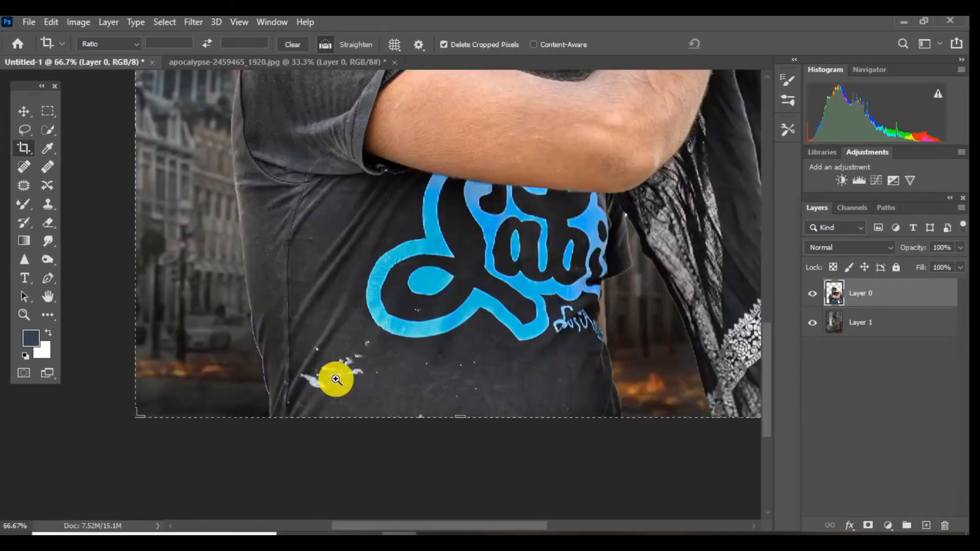
{"action": "left_click", "coordinate": [335, 378], "text": "ctrl"}
{"action": "left_click", "coordinate": [27, 166]}
{"action": "key", "text": "bracketright"}
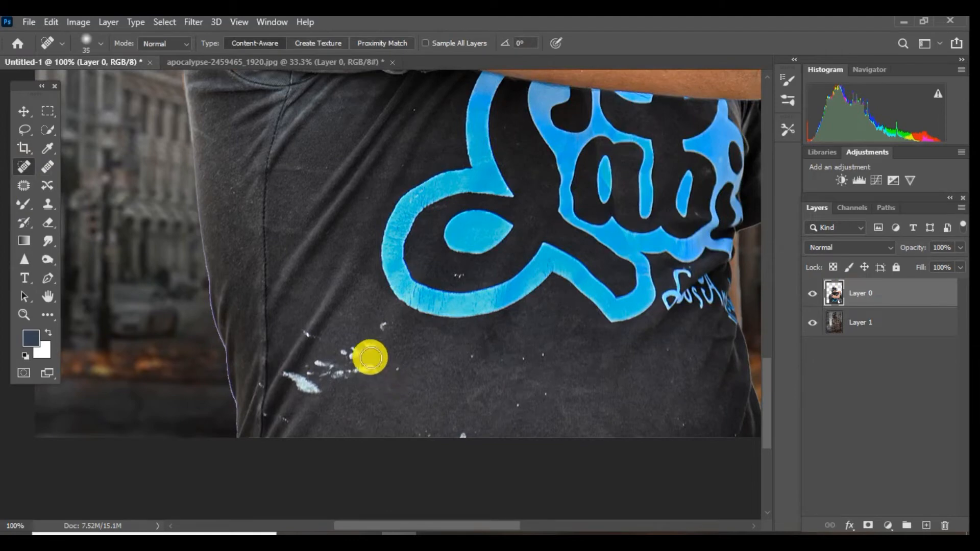
{"action": "mouse_move", "coordinate": [382, 327]}
{"action": "left_mouse_down"}
{"action": "mouse_move", "coordinate": [304, 361]}
{"action": "mouse_move", "coordinate": [384, 367]}
{"action": "left_mouse_up"}
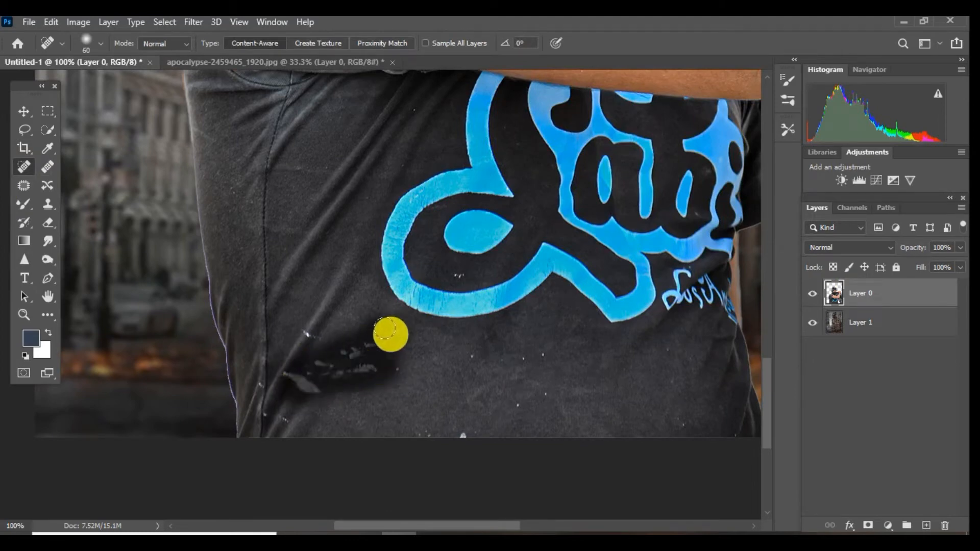
Step: Remove the remaining white specks and smudges from the lower part of the man's shirt with the Spot Healing Brush
{"action": "mouse_move", "coordinate": [468, 431]}
{"action": "left_mouse_down"}
{"action": "mouse_move", "coordinate": [518, 384]}
{"action": "mouse_move", "coordinate": [530, 363]}
{"action": "left_mouse_up"}
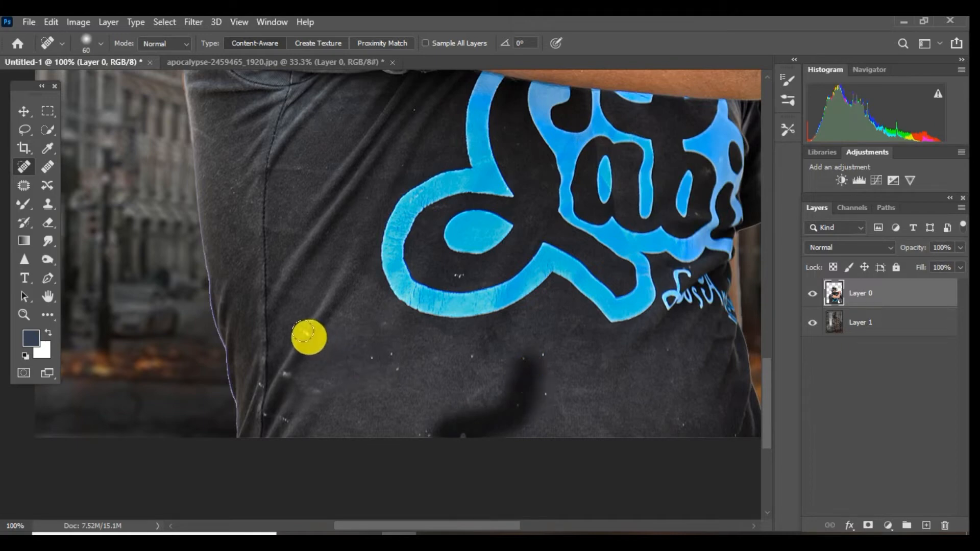
{"action": "left_click_drag", "start_coordinate": [306, 339], "coordinate": [286, 375]}
{"action": "left_click_drag", "start_coordinate": [359, 360], "coordinate": [403, 373]}
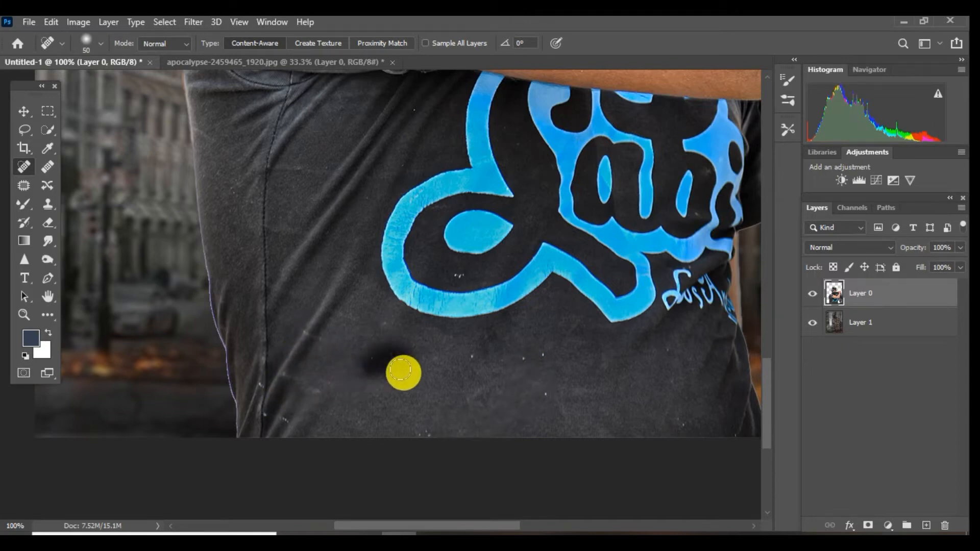
{"action": "key", "text": "bracketleft"}
{"action": "left_click_drag", "start_coordinate": [461, 277], "coordinate": [439, 269]}
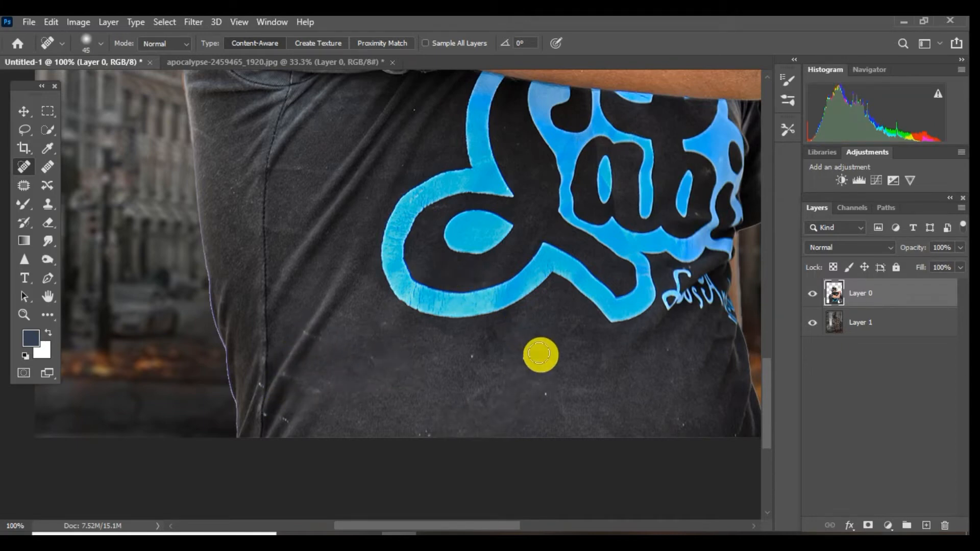
{"action": "left_click_drag", "start_coordinate": [539, 353], "coordinate": [468, 355]}
Step: Merge the man layer and the burning city layer into a single layer
{"action": "scroll", "coordinate": [424, 289], "scroll_direction": "down", "scroll_amount": 4}
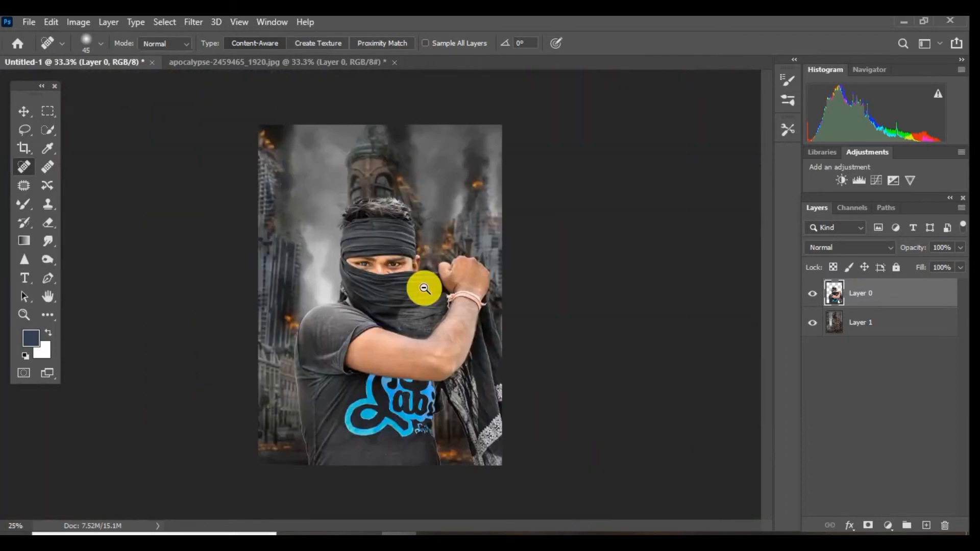
{"action": "scroll", "coordinate": [423, 283], "scroll_direction": "down", "scroll_amount": 1}
{"action": "scroll", "coordinate": [345, 214], "scroll_direction": "up", "scroll_amount": 3}
{"action": "scroll", "coordinate": [447, 227], "scroll_direction": "down", "scroll_amount": 2}
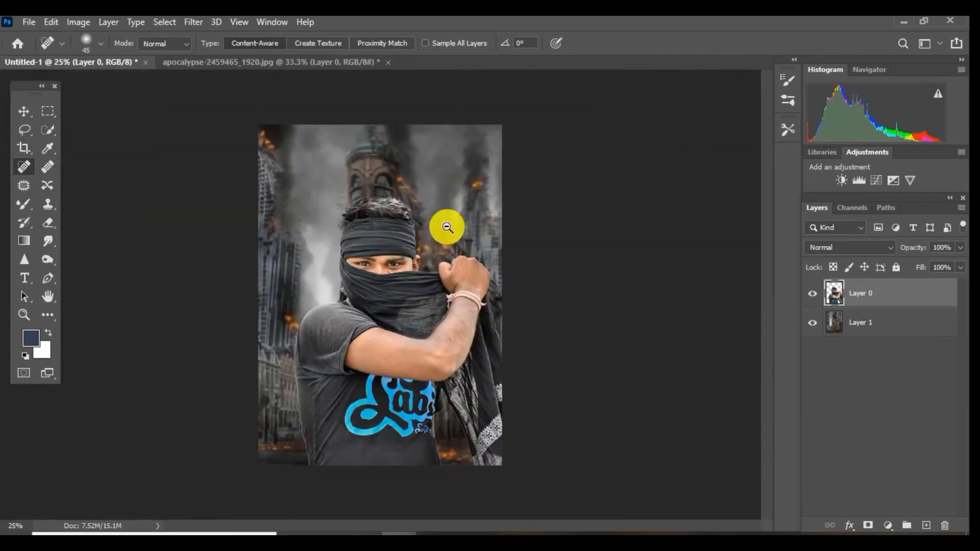
{"action": "right_click", "coordinate": [896, 323]}
{"action": "left_click", "coordinate": [744, 435]}
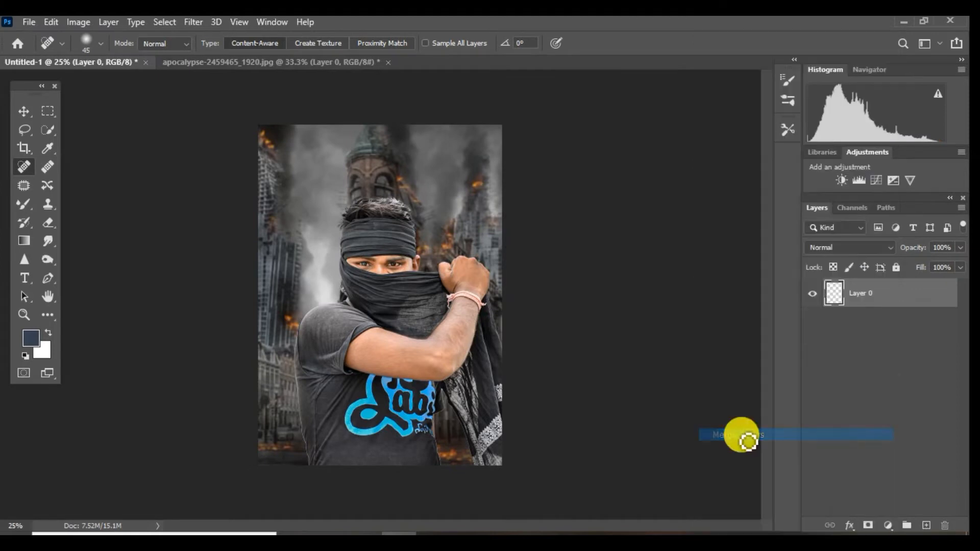
Step: Start a Camera Raw filter on the merged layer, setting Blacks to -24 and lowering the Highlights
{"action": "left_click", "coordinate": [193, 21]}
{"action": "left_click", "coordinate": [205, 109]}
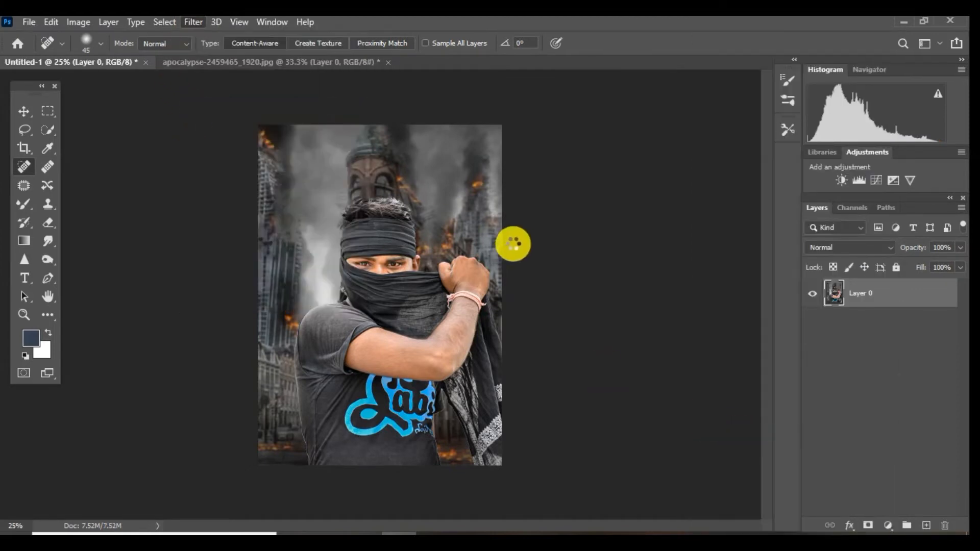
{"action": "left_click", "coordinate": [683, 245]}
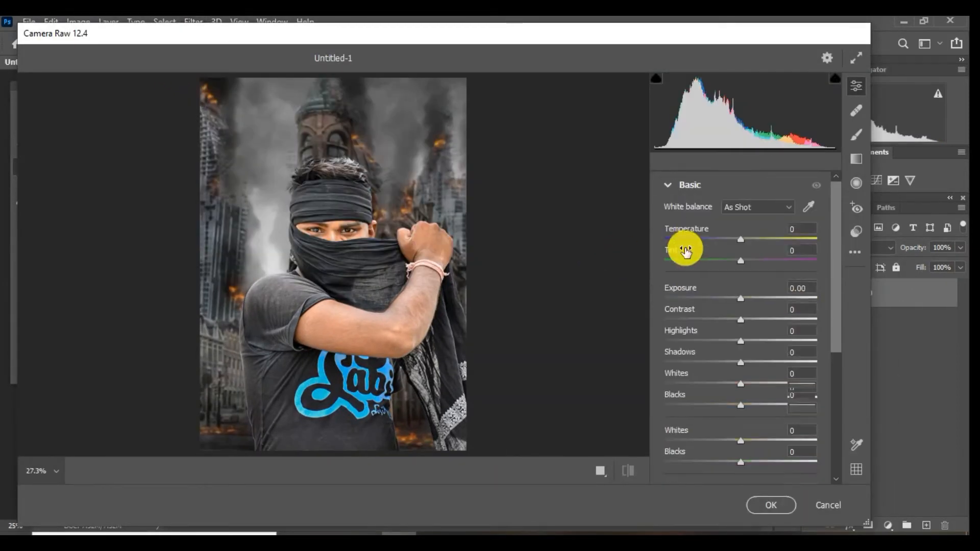
{"action": "scroll", "coordinate": [840, 243], "scroll_direction": "down", "scroll_amount": 3}
{"action": "left_click_drag", "start_coordinate": [741, 295], "coordinate": [722, 294]}
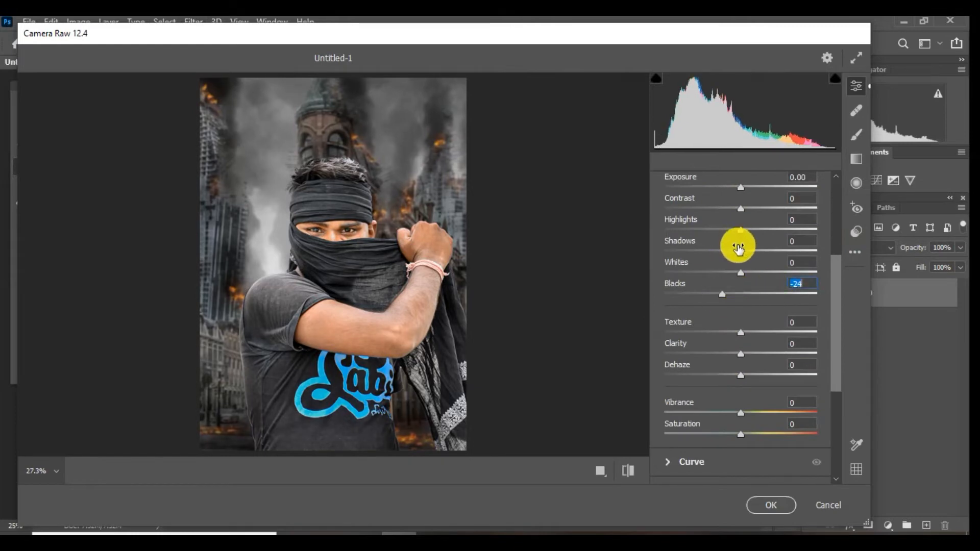
{"action": "left_click_drag", "start_coordinate": [741, 230], "coordinate": [725, 230]}
Step: In the Color Mixer, set Yellows, Greens, Aquas and Blues saturation to -100 and Oranges to -1, and slightly raise Oranges luminance
{"action": "left_click_drag", "start_coordinate": [835, 287], "coordinate": [835, 346]}
{"action": "left_click", "coordinate": [737, 381]}
{"action": "left_click_drag", "start_coordinate": [732, 318], "coordinate": [664, 332]}
{"action": "left_click_drag", "start_coordinate": [740, 356], "coordinate": [674, 350]}
{"action": "left_click_drag", "start_coordinate": [738, 398], "coordinate": [664, 398]}
{"action": "left_click_drag", "start_coordinate": [740, 377], "coordinate": [663, 376]}
{"action": "left_click", "coordinate": [740, 312]}
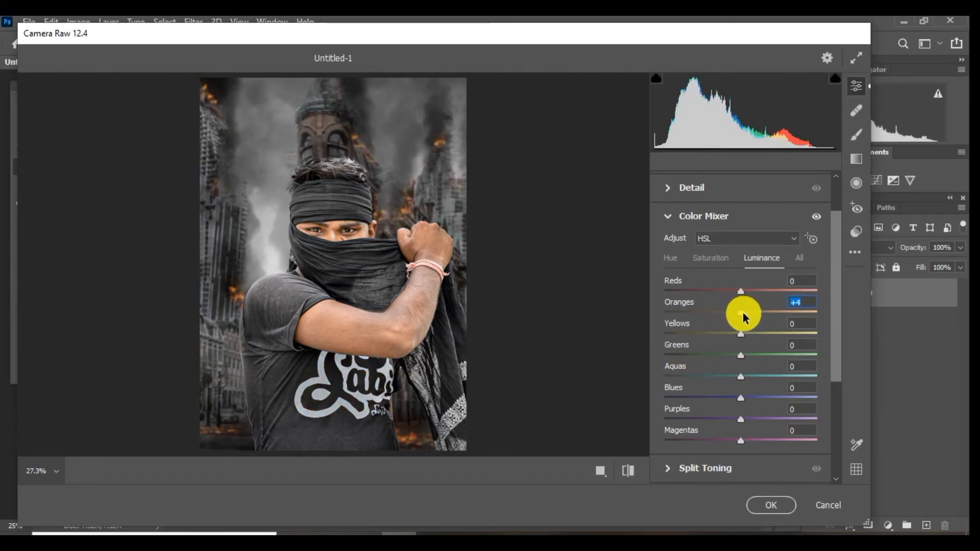
{"action": "left_click", "coordinate": [270, 168]}
{"action": "left_click_drag", "start_coordinate": [270, 164], "coordinate": [408, 175]}
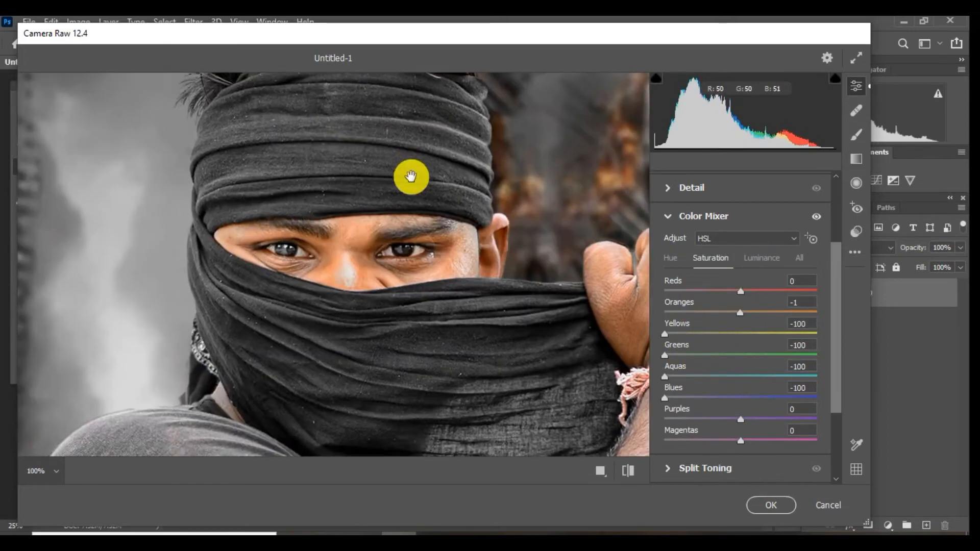
Step: Add Vignetting -18, Grain 7 and Sharpening 12, and apply the Camera Raw filter
{"action": "scroll", "coordinate": [824, 377], "scroll_direction": "down", "scroll_amount": 3}
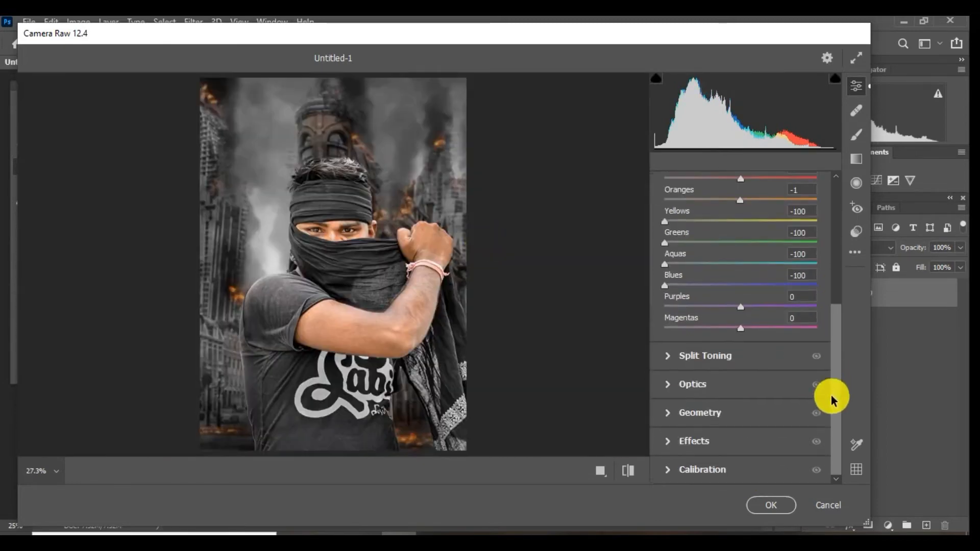
{"action": "left_click", "coordinate": [684, 440]}
{"action": "left_click_drag", "start_coordinate": [728, 444], "coordinate": [726, 442]}
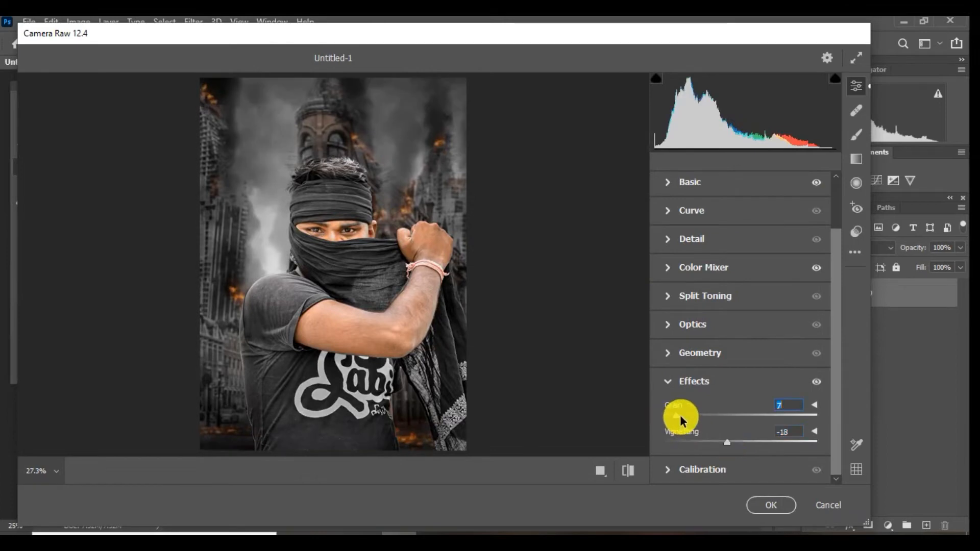
{"action": "scroll", "coordinate": [831, 295], "scroll_direction": "up", "scroll_amount": 3}
{"action": "left_click", "coordinate": [684, 255]}
{"action": "left_click_drag", "start_coordinate": [666, 334], "coordinate": [676, 337]}
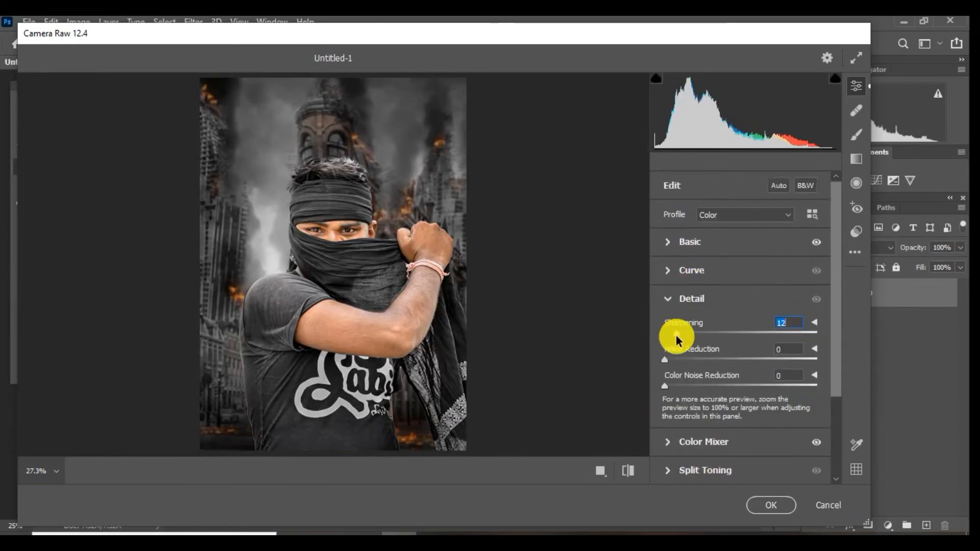
{"action": "left_click", "coordinate": [781, 504]}
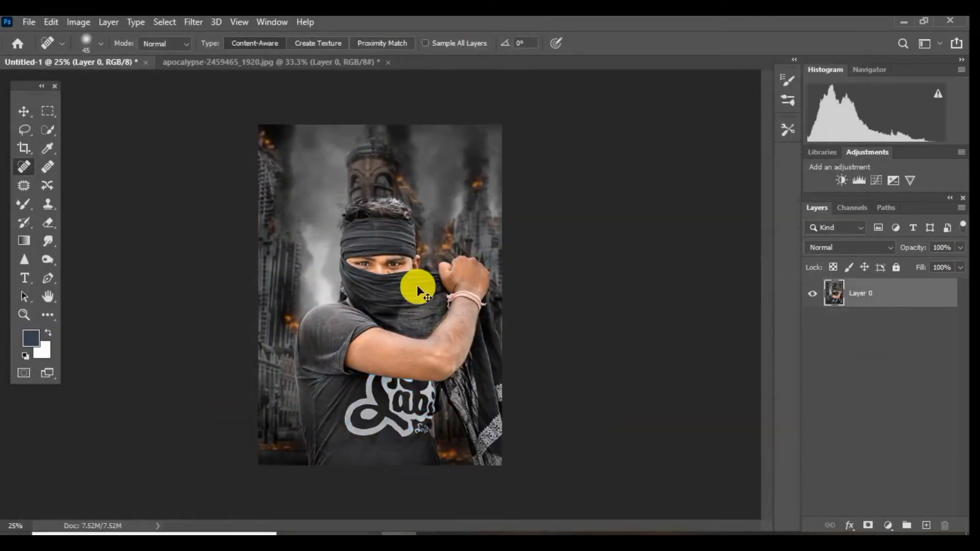
Step: Duplicate the merged, colour-graded layer
{"action": "scroll", "coordinate": [415, 284], "scroll_direction": "up", "scroll_amount": 6}
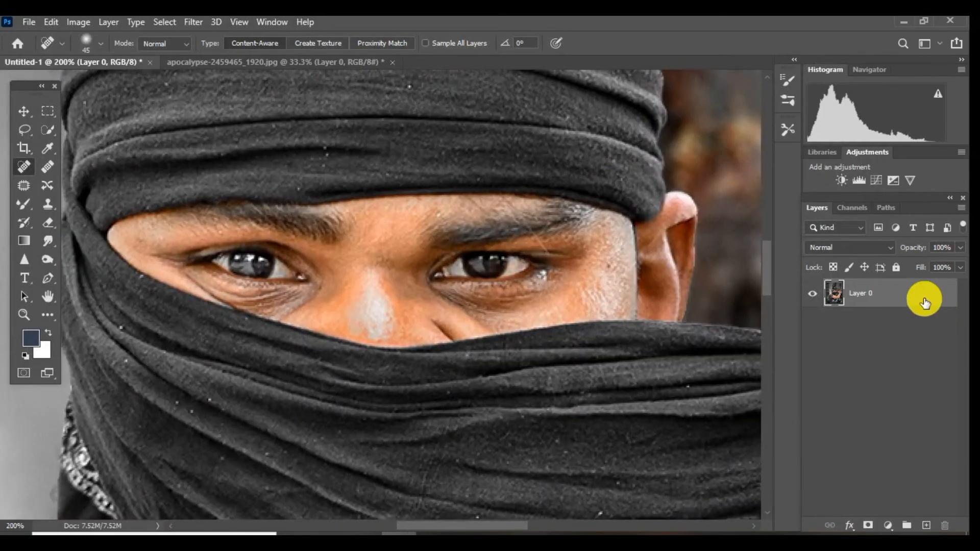
{"action": "right_click", "coordinate": [923, 297]}
{"action": "left_click", "coordinate": [775, 89]}
{"action": "left_click", "coordinate": [602, 150]}
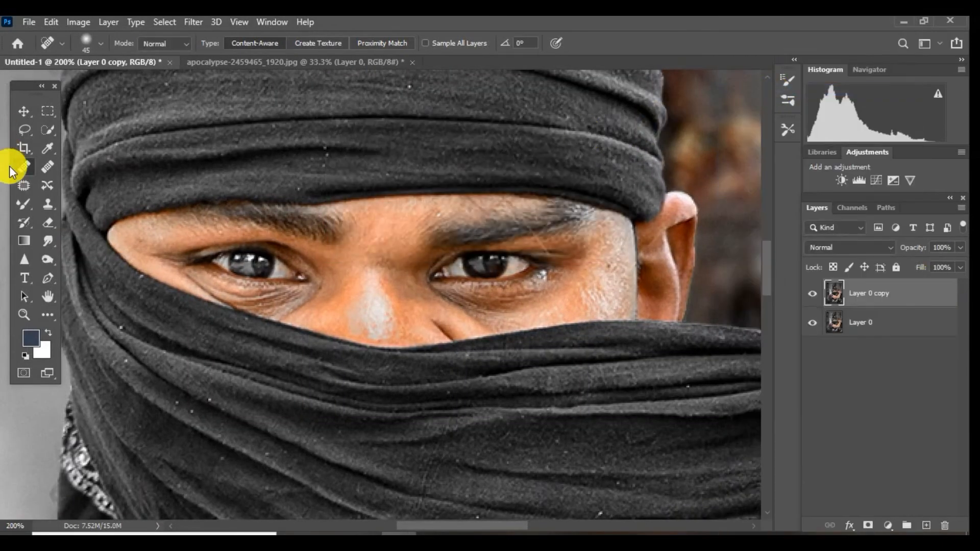
Step: Smooth the skin around the man's eyes with the Mixer Brush at Wet 46%, Load 72%, Mix 78% and Flow 46%
{"action": "left_click", "coordinate": [24, 204]}
{"action": "left_click", "coordinate": [73, 217]}
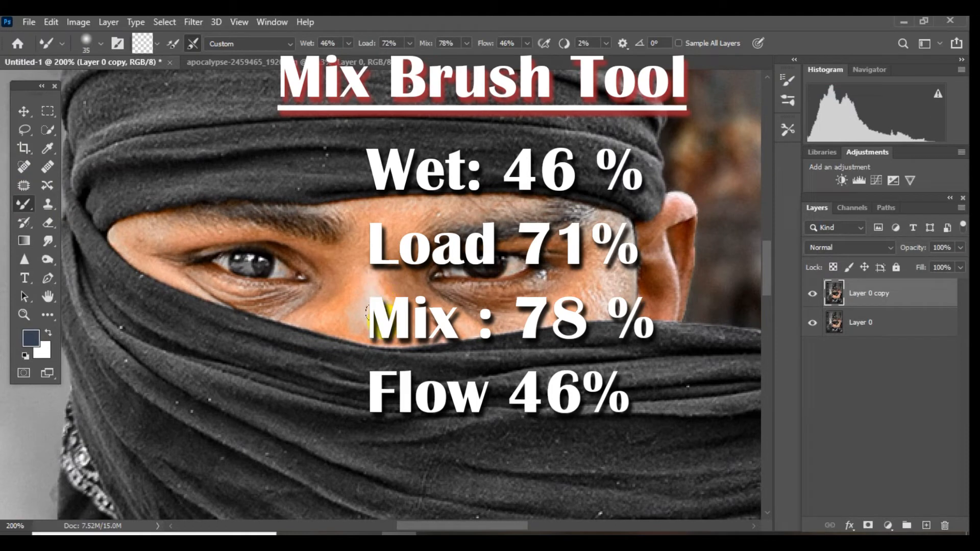
{"action": "key", "text": "bracketleft"}
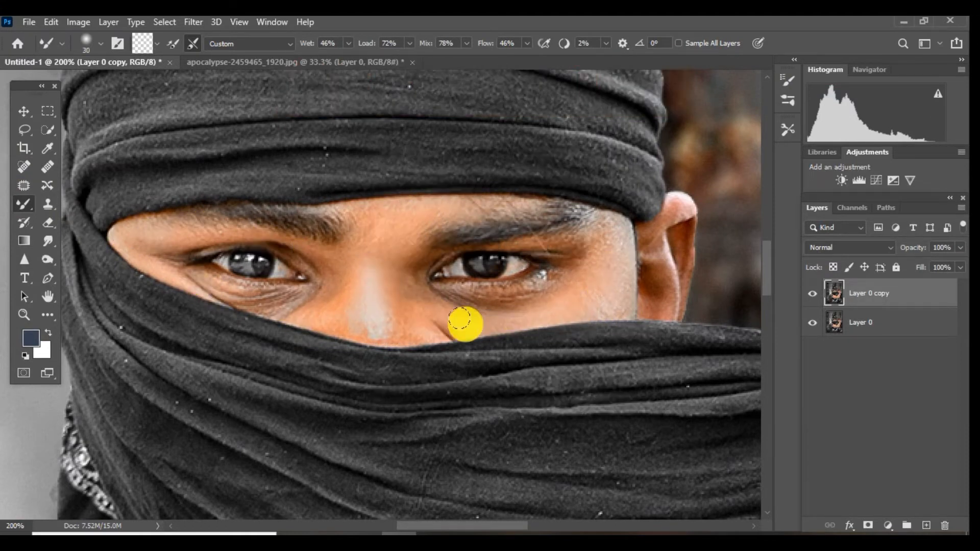
{"action": "key", "text": "bracketleft"}
Step: Smooth the skin of the man's raised arm and fist with the Mixer Brush, using brush sizes of 80 and 70
{"action": "scroll", "coordinate": [342, 220], "scroll_direction": "down", "scroll_amount": 2}
{"action": "left_click_drag", "start_coordinate": [372, 176], "coordinate": [365, 82]}
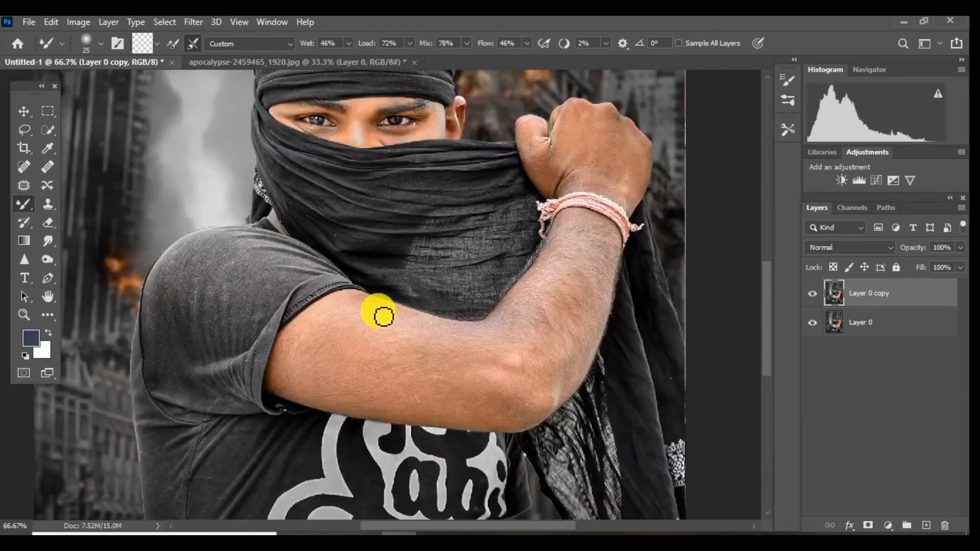
{"action": "key", "text": "bracketright"}
{"action": "key", "text": "bracketright"}
{"action": "key", "text": "bracketright"}
{"action": "key", "text": "bracketright"}
{"action": "key", "text": "bracketright"}
{"action": "key", "text": "bracketright"}
{"action": "mouse_move", "coordinate": [580, 317]}
{"action": "left_mouse_down"}
{"action": "mouse_move", "coordinate": [502, 402]}
{"action": "mouse_move", "coordinate": [438, 397]}
{"action": "mouse_move", "coordinate": [423, 361]}
{"action": "mouse_move", "coordinate": [339, 310]}
{"action": "mouse_move", "coordinate": [314, 322]}
{"action": "mouse_move", "coordinate": [341, 314]}
{"action": "mouse_move", "coordinate": [337, 372]}
{"action": "left_mouse_up"}
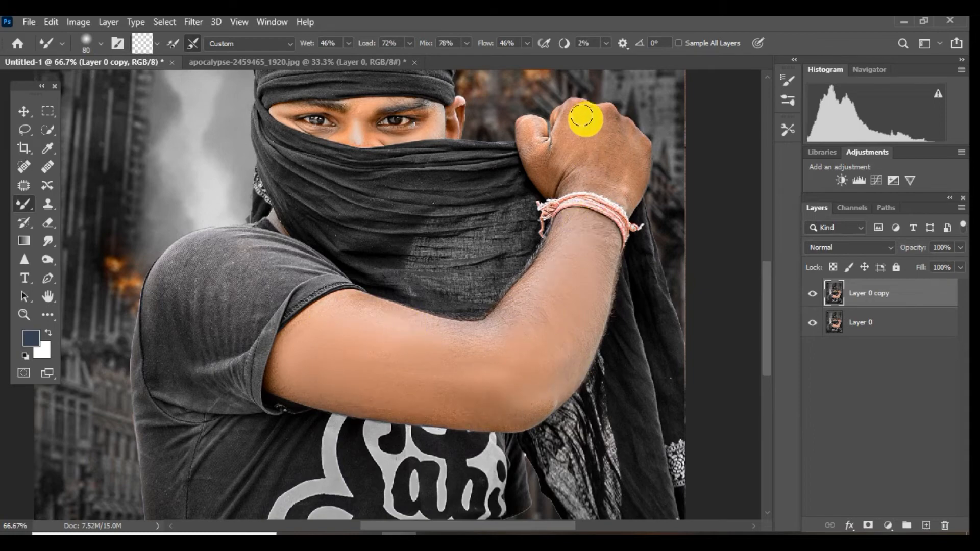
{"action": "key", "text": "bracketleft"}
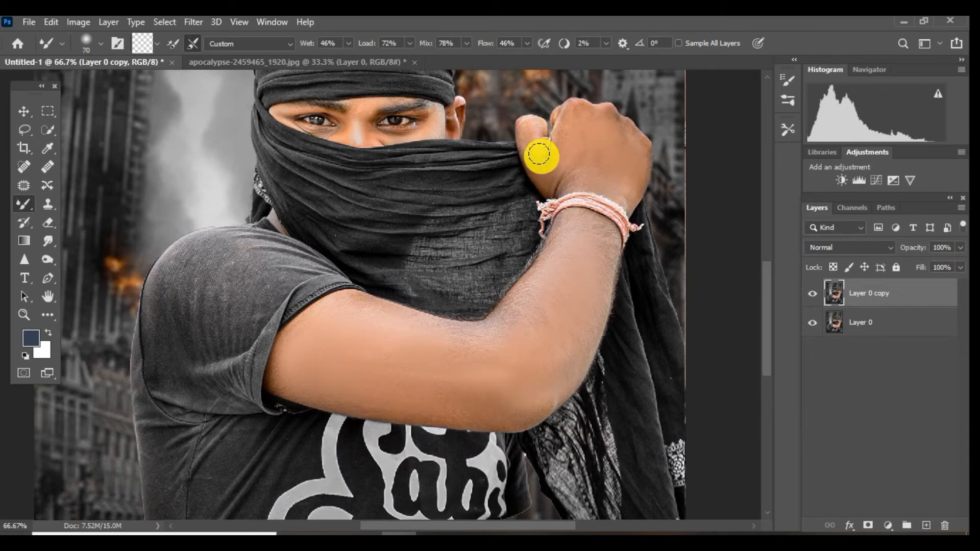
{"action": "scroll", "coordinate": [597, 259], "scroll_direction": "down", "scroll_amount": 3}
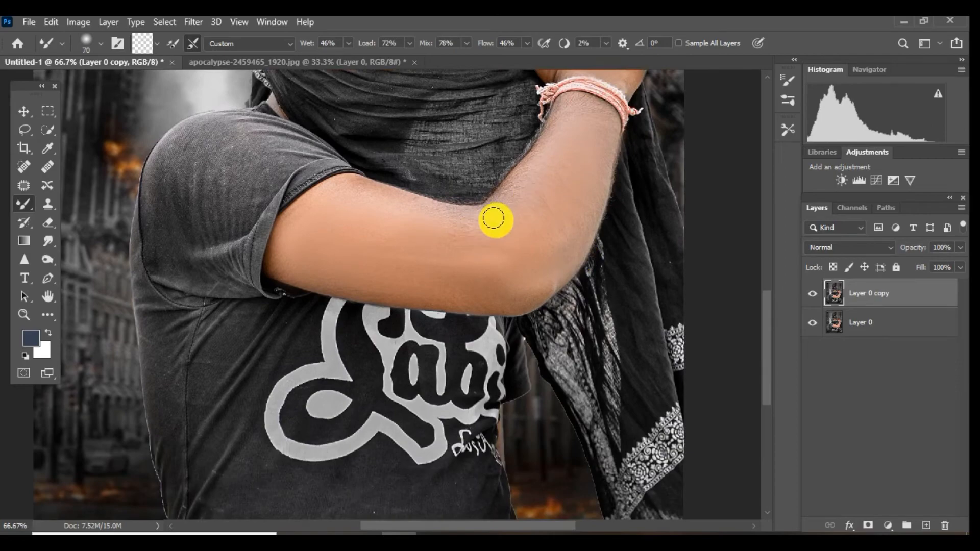
{"action": "scroll", "coordinate": [332, 238], "scroll_direction": "down", "scroll_amount": 1}
Step: Merge the skin-smoothed copy with the original layer beneath it
{"action": "scroll", "coordinate": [529, 261], "scroll_direction": "down", "scroll_amount": 3}
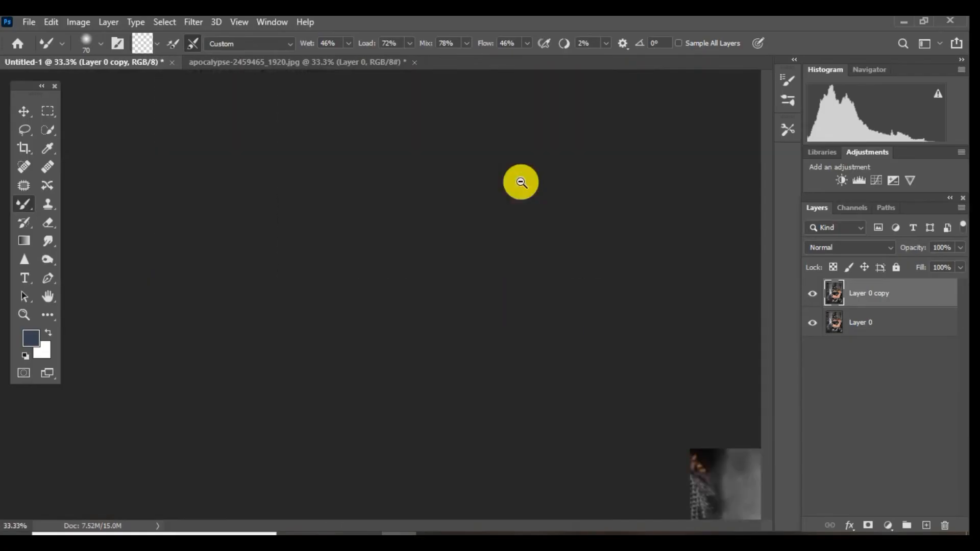
{"action": "right_click", "coordinate": [910, 322]}
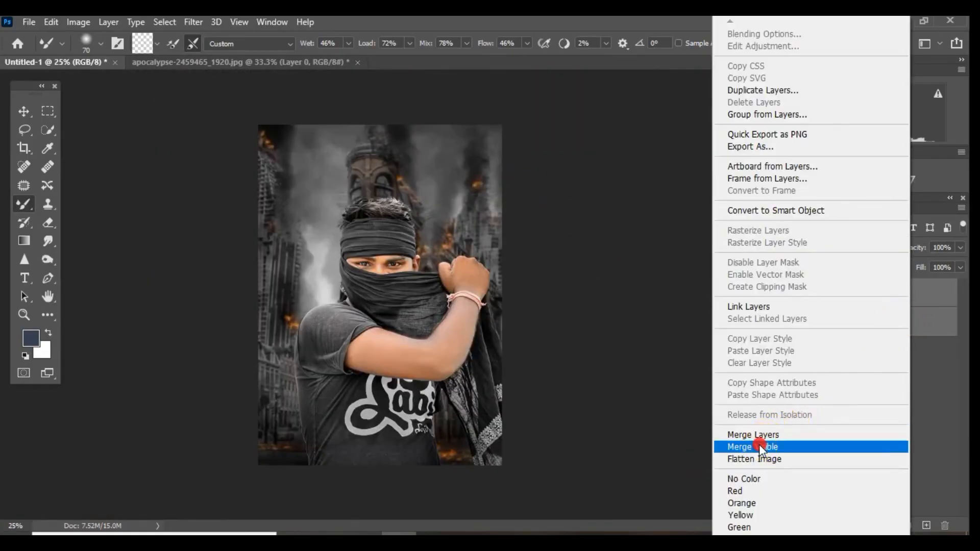
{"action": "left_click", "coordinate": [888, 444]}
Step: Start a second Camera Raw filter with Temperature -13, Tint -13, Blacks -13, Texture +7 and Clarity -4
{"action": "left_click", "coordinate": [194, 22]}
{"action": "left_click", "coordinate": [230, 106]}
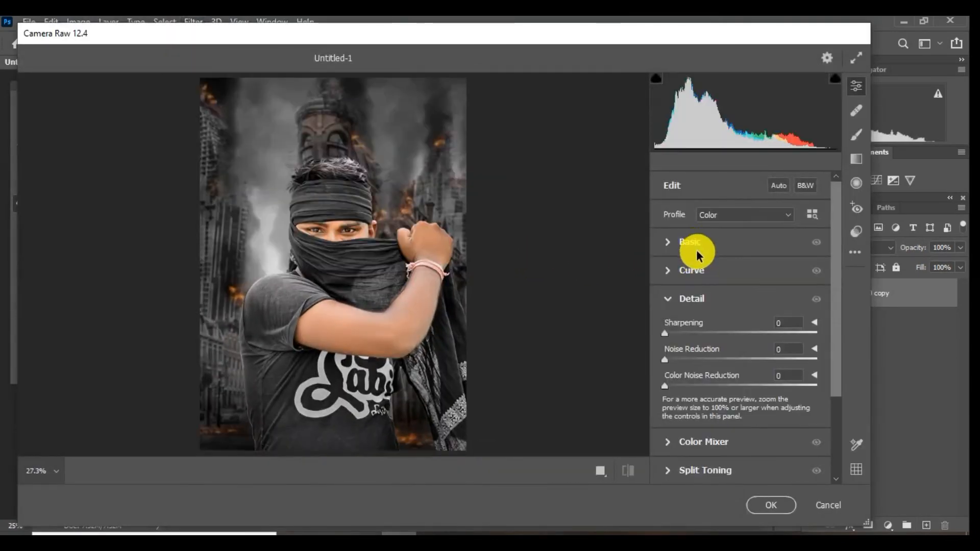
{"action": "left_click", "coordinate": [696, 251]}
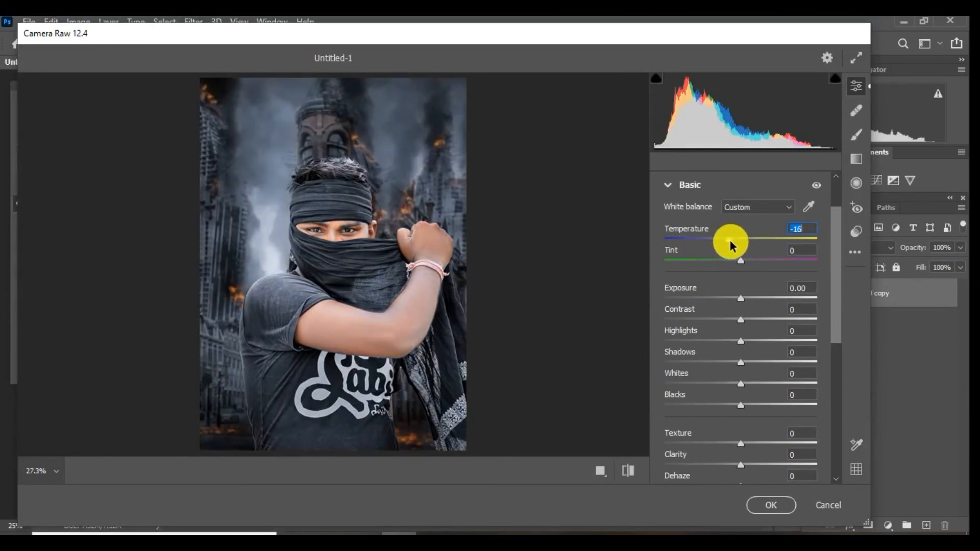
{"action": "left_click_drag", "start_coordinate": [730, 246], "coordinate": [732, 246]}
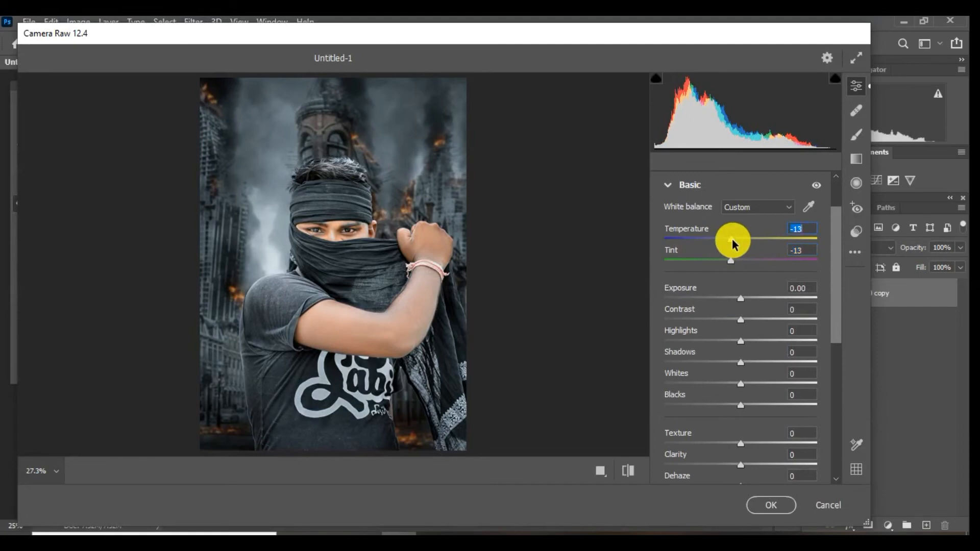
{"action": "left_click_drag", "start_coordinate": [835, 241], "coordinate": [837, 278]}
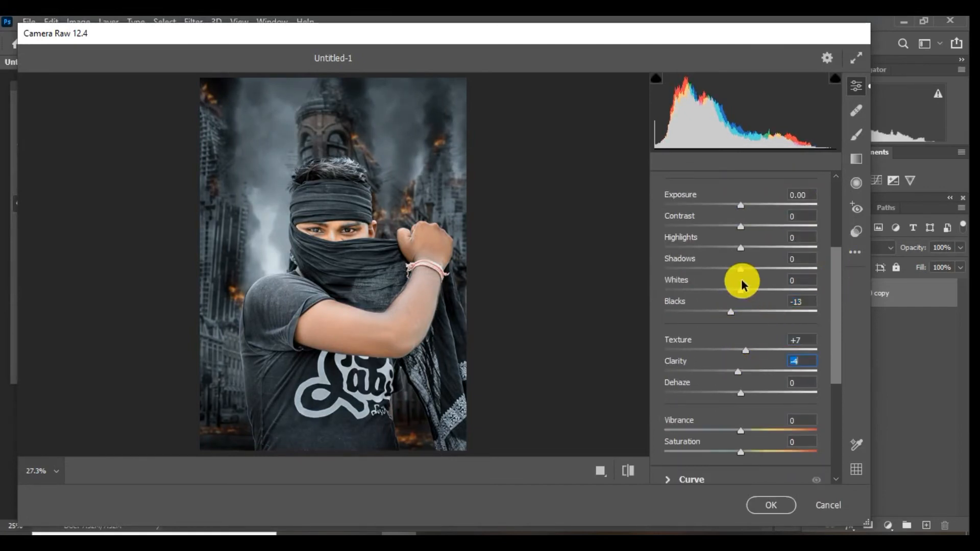
Step: In the Color Mixer, set Aquas saturation to +18, Blues saturation to +17 and Blues hue to -7, and apply the filter
{"action": "left_click_drag", "start_coordinate": [831, 266], "coordinate": [816, 354]}
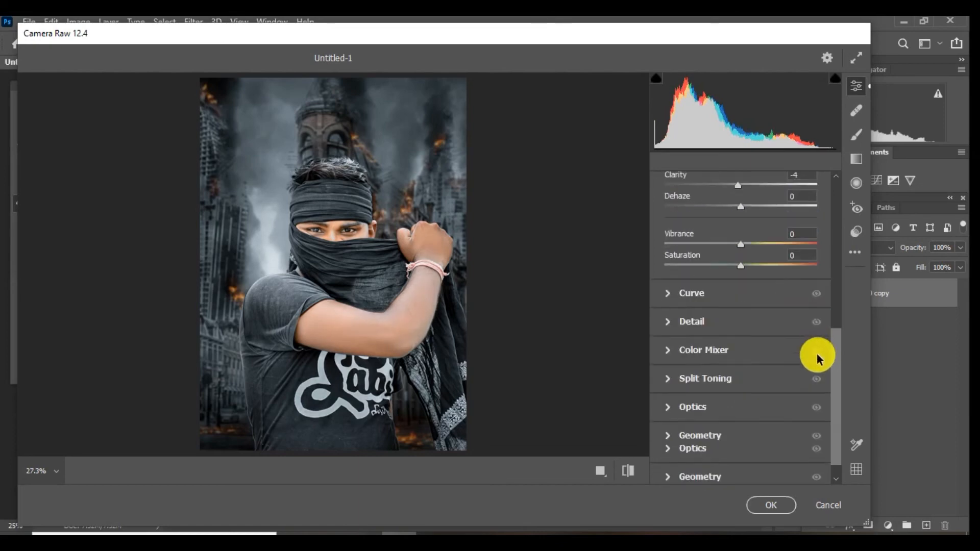
{"action": "left_click", "coordinate": [702, 333]}
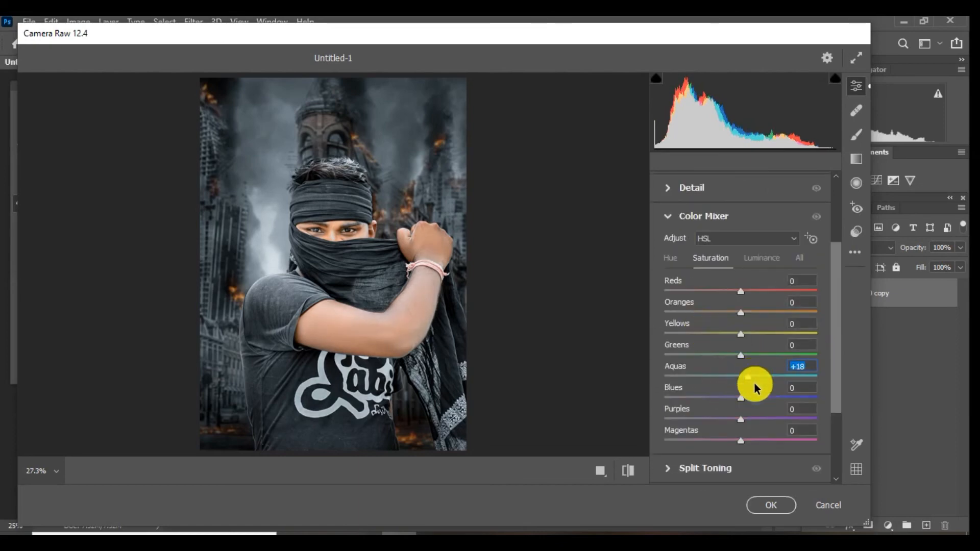
{"action": "left_click", "coordinate": [670, 258]}
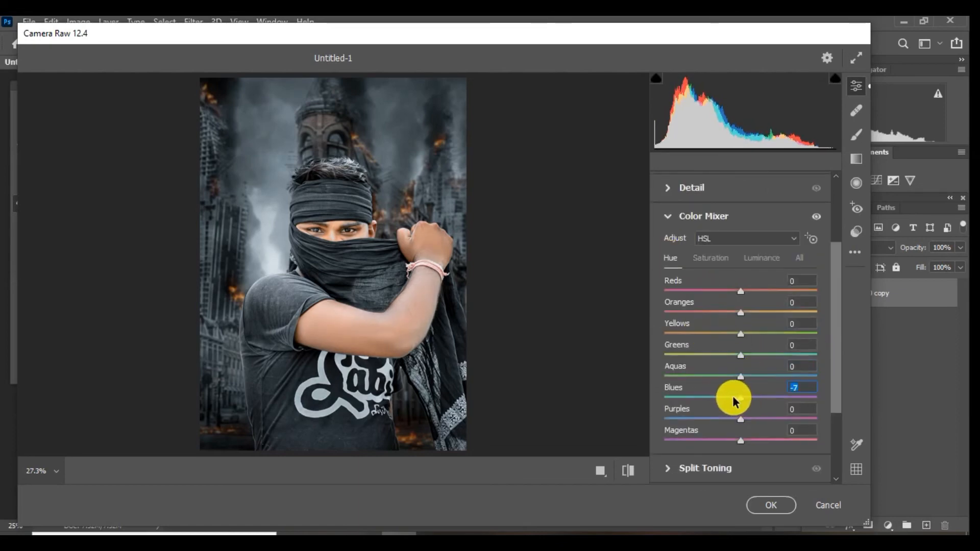
{"action": "left_click", "coordinate": [411, 247]}
{"action": "left_click", "coordinate": [760, 258]}
{"action": "left_click_drag", "start_coordinate": [741, 313], "coordinate": [744, 312]}
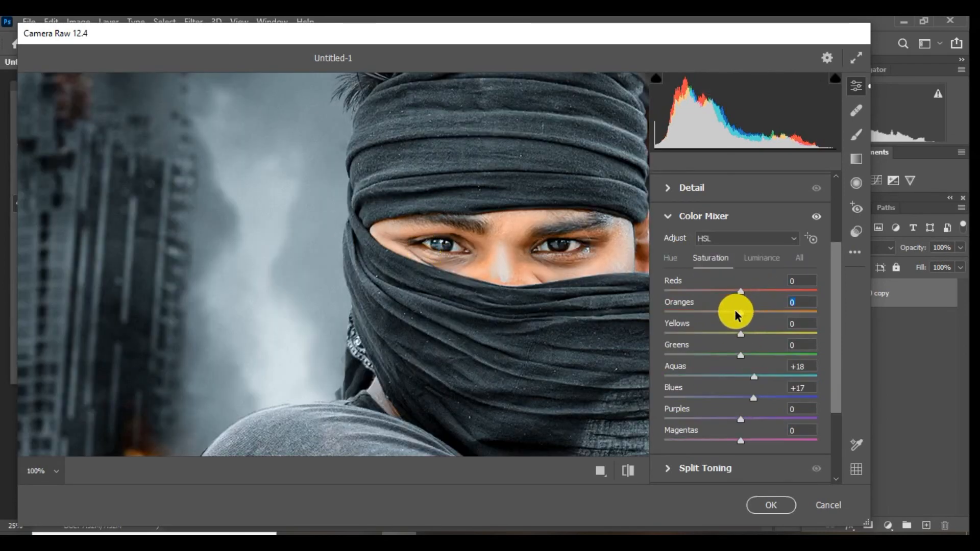
{"action": "left_click", "coordinate": [753, 505]}
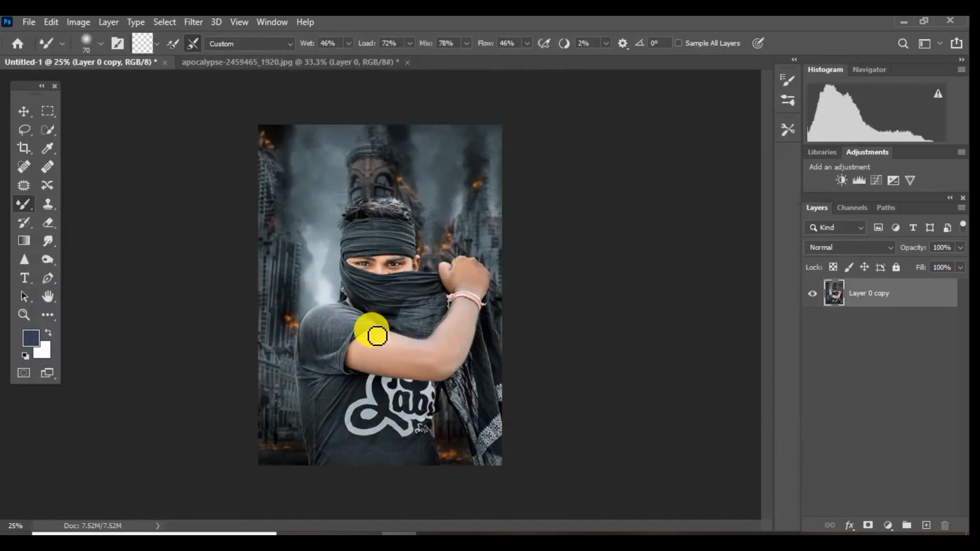
Step: Examine the man's eyes, scarf and arm up close, and return to a view of the whole composite
{"action": "left_click", "coordinate": [393, 247], "text": "ctrl"}
{"action": "left_click", "coordinate": [371, 295], "text": "ctrl"}
{"action": "left_click", "coordinate": [371, 295], "text": "ctrl"}
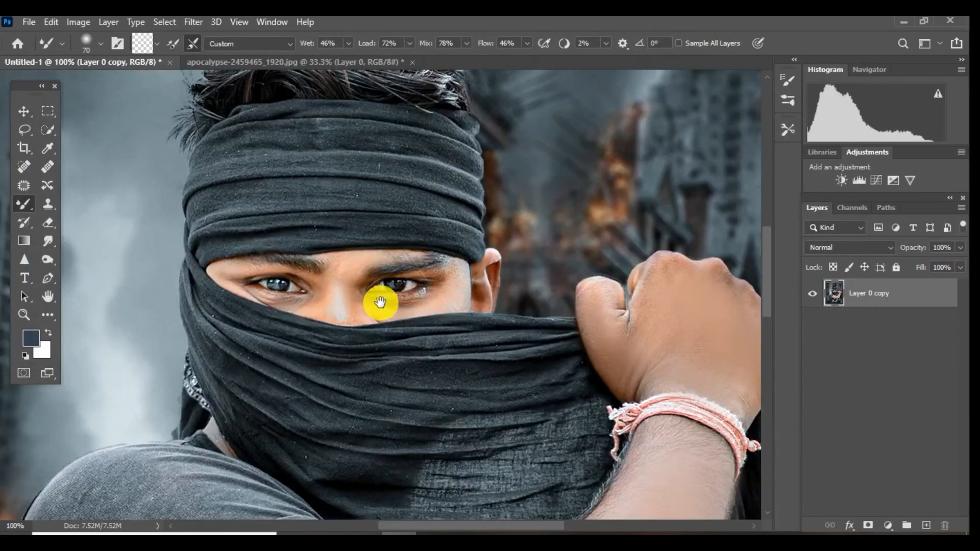
{"action": "left_click", "coordinate": [393, 278], "text": "ctrl"}
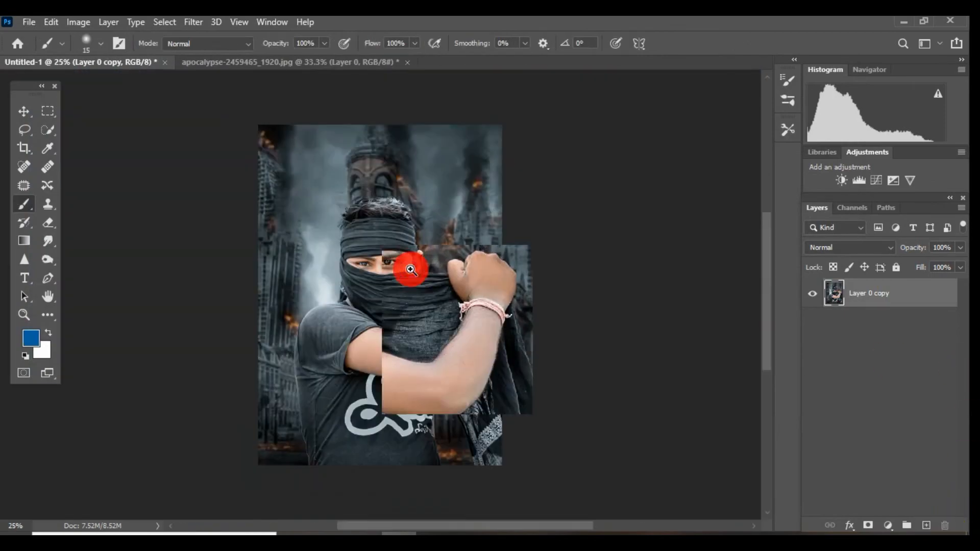
{"action": "left_click", "coordinate": [407, 269], "text": "ctrl"}
{"action": "left_click", "coordinate": [378, 248], "text": "ctrl"}
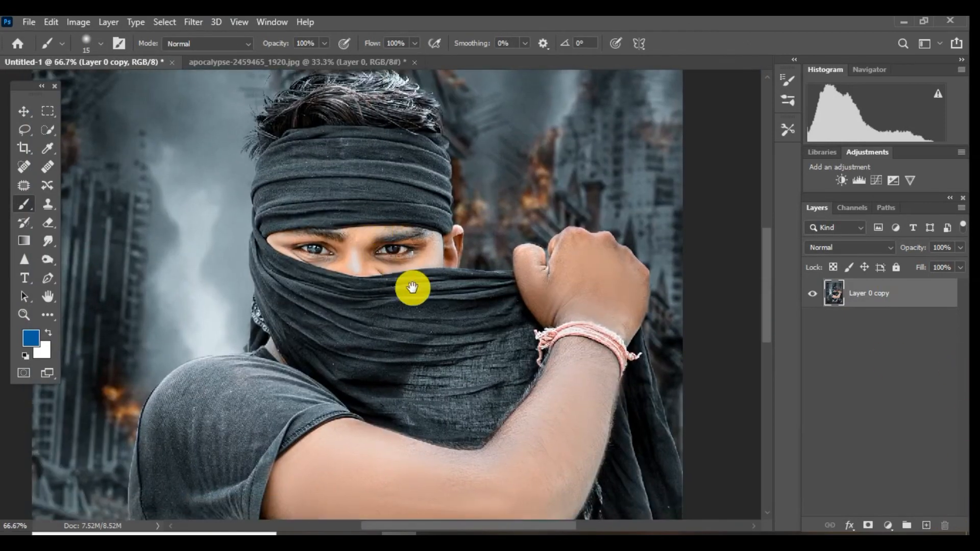
{"action": "left_click", "coordinate": [418, 288], "text": "alt"}
{"action": "left_click", "coordinate": [418, 288], "text": "alt"}
{"action": "left_click", "coordinate": [419, 289], "text": "alt"}
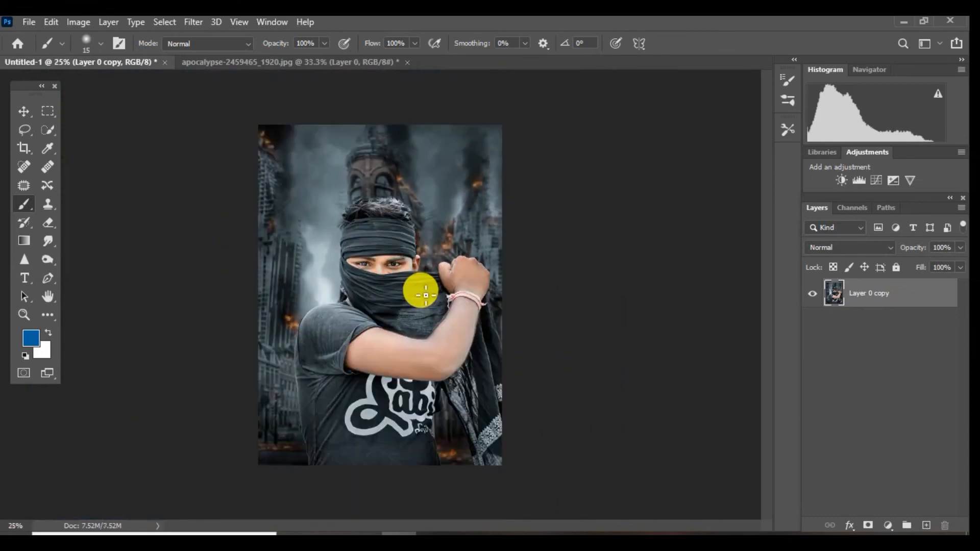